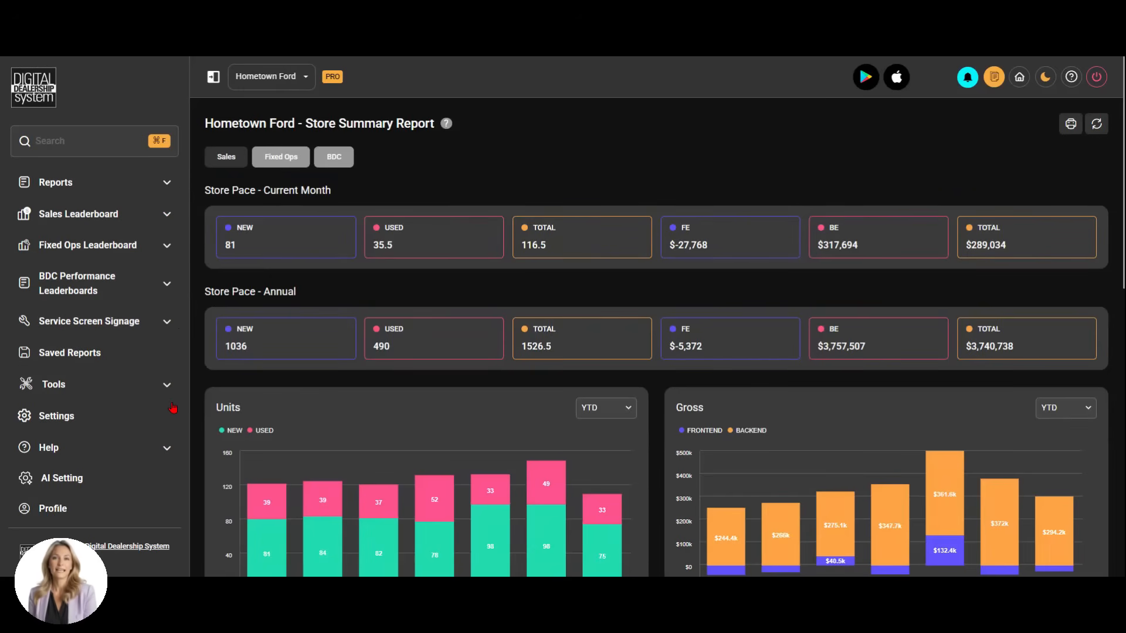
Open the Sales Leaderboard settings and look over the salesperson name display options
click(63, 417)
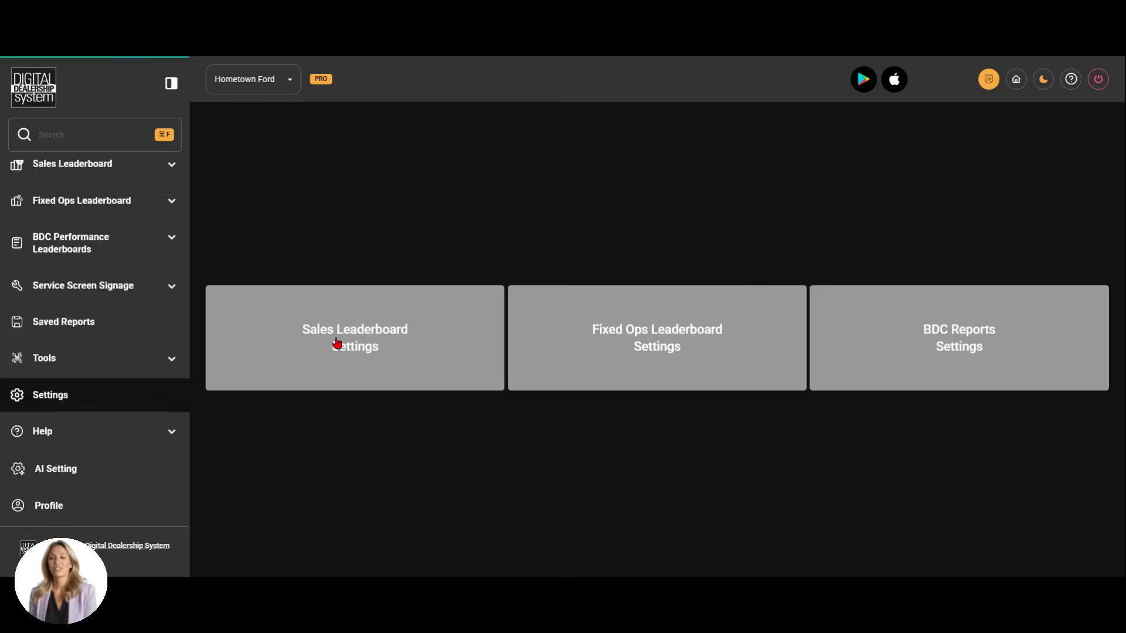
click(334, 344)
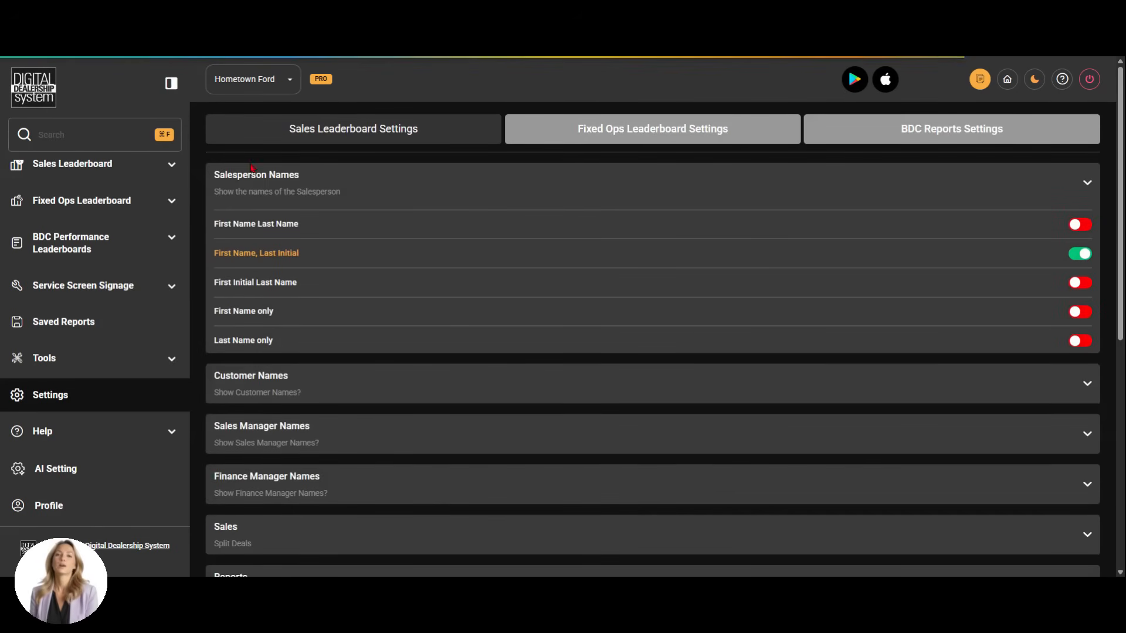
scroll(350, 420, down, 2)
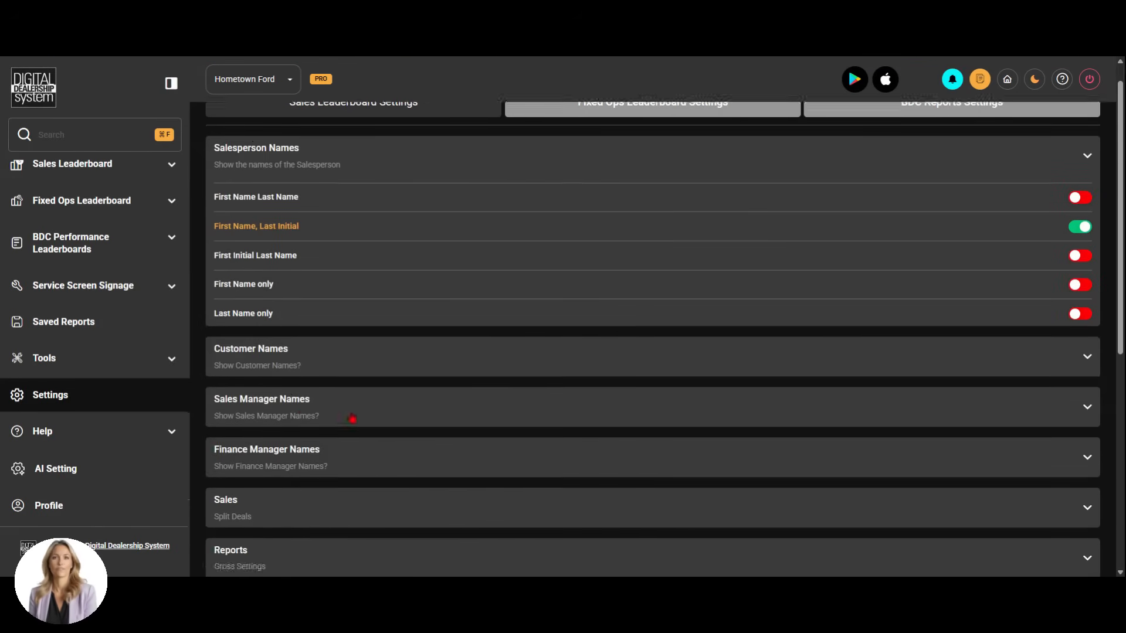
scroll(372, 409, up, 2)
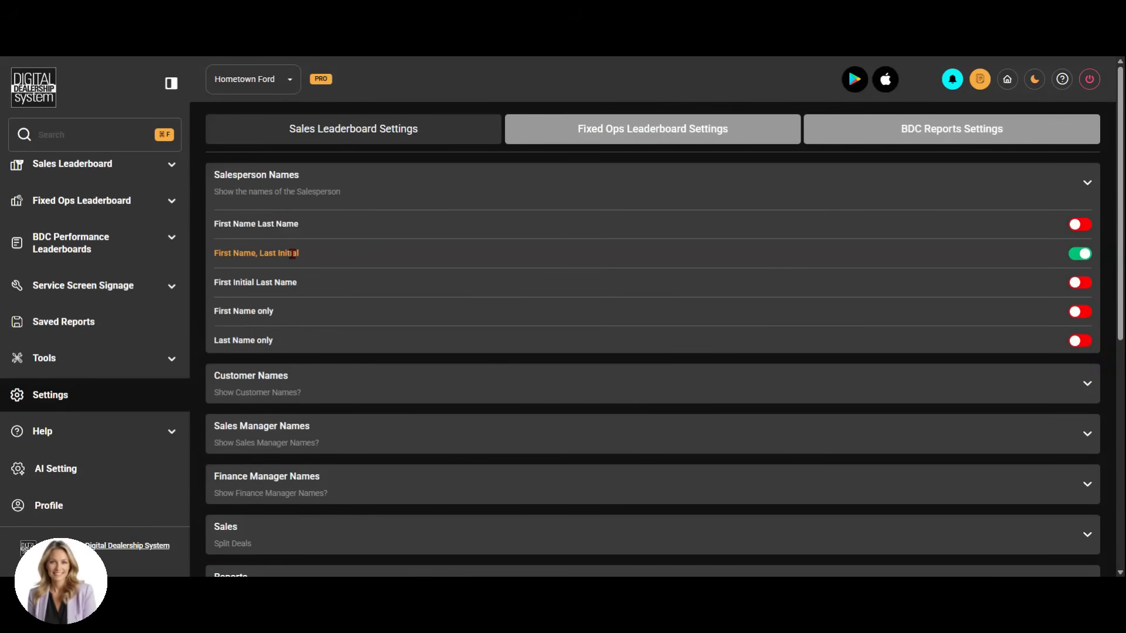
Review the name display options for customers, sales managers, finance managers and salespersons
click(583, 383)
click(579, 441)
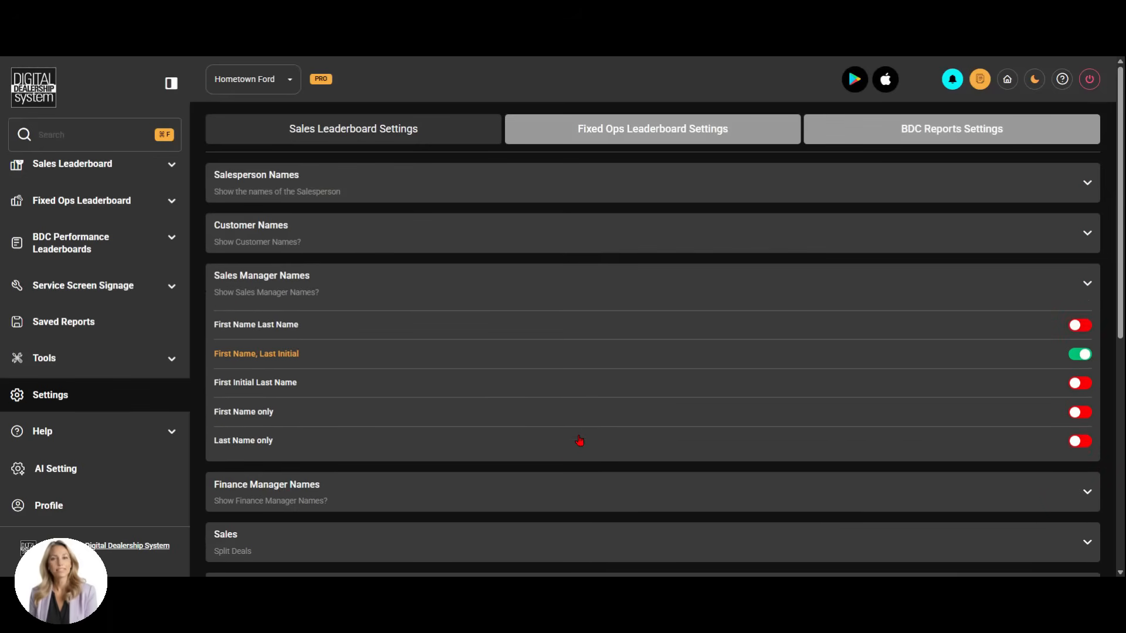
click(572, 506)
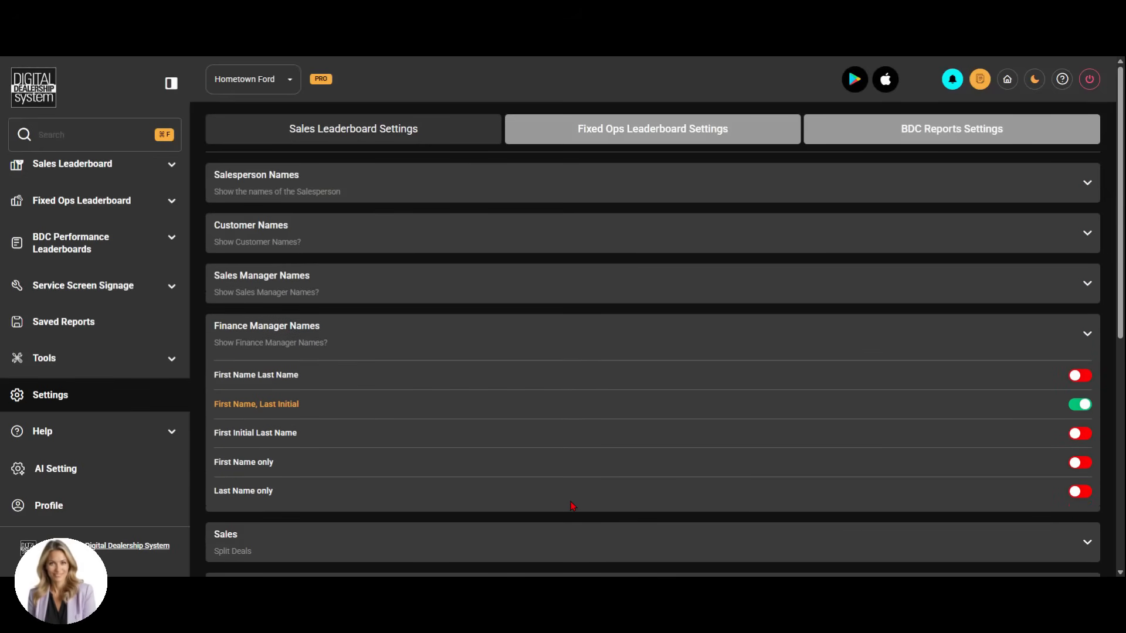
click(474, 235)
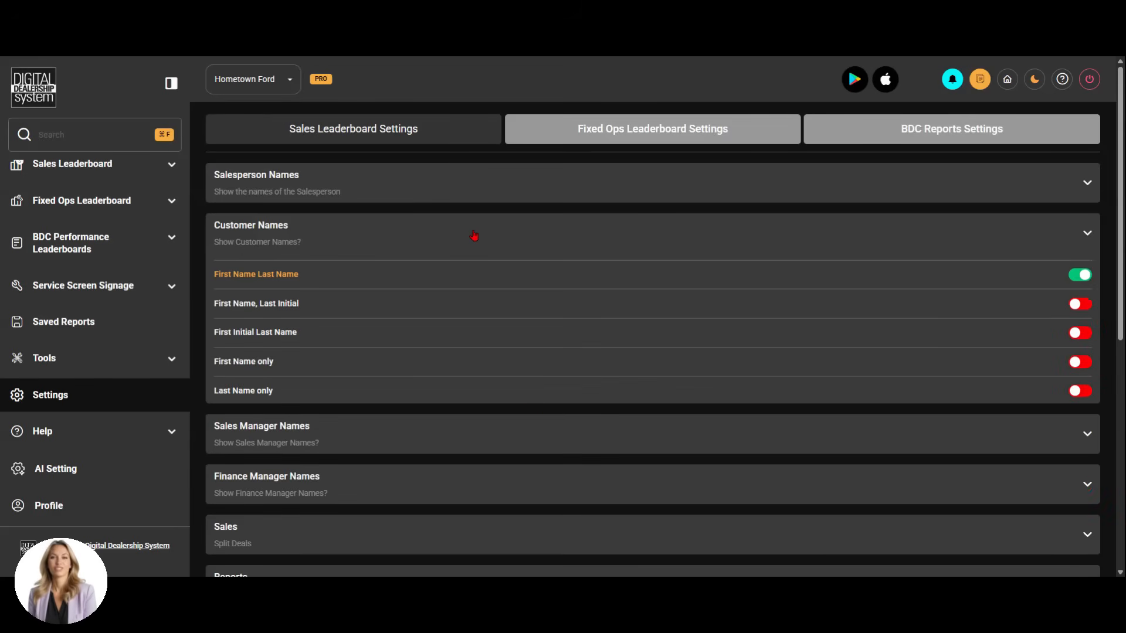
click(465, 194)
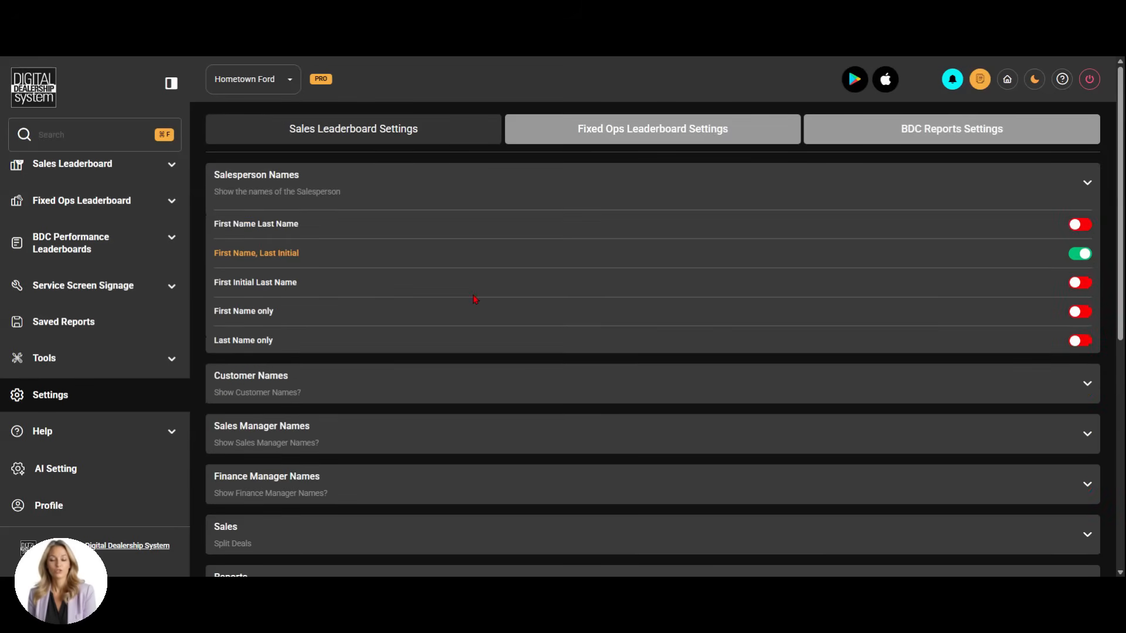
Expand the Sales settings to review split deals and the date used for calculating closed deals
scroll(478, 312, down, 3)
click(458, 351)
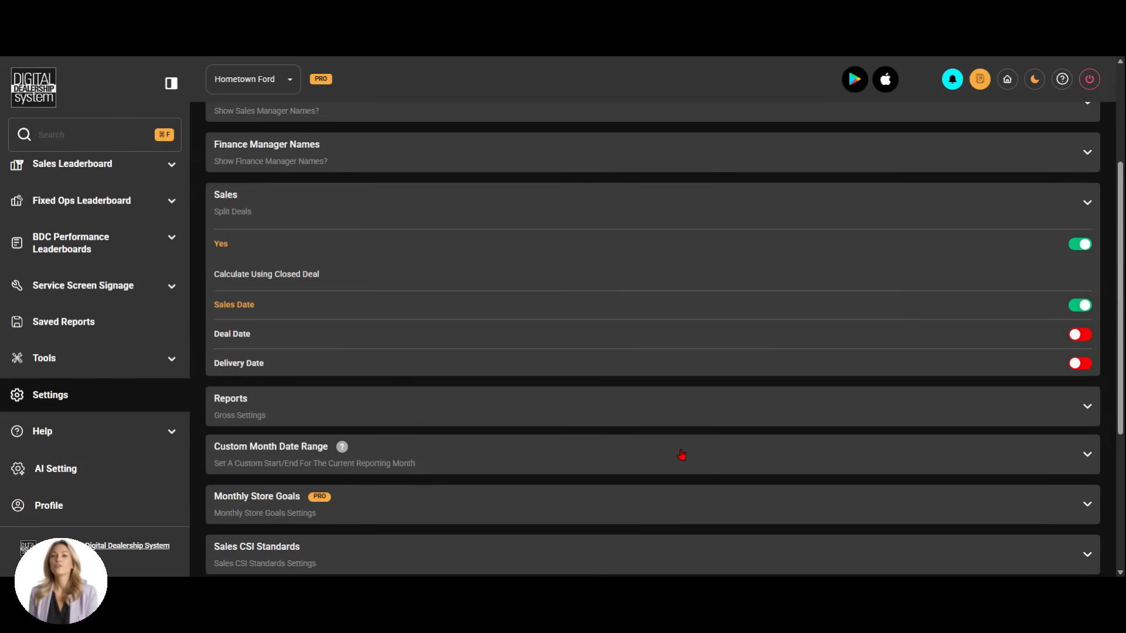
scroll(622, 418, down, 2)
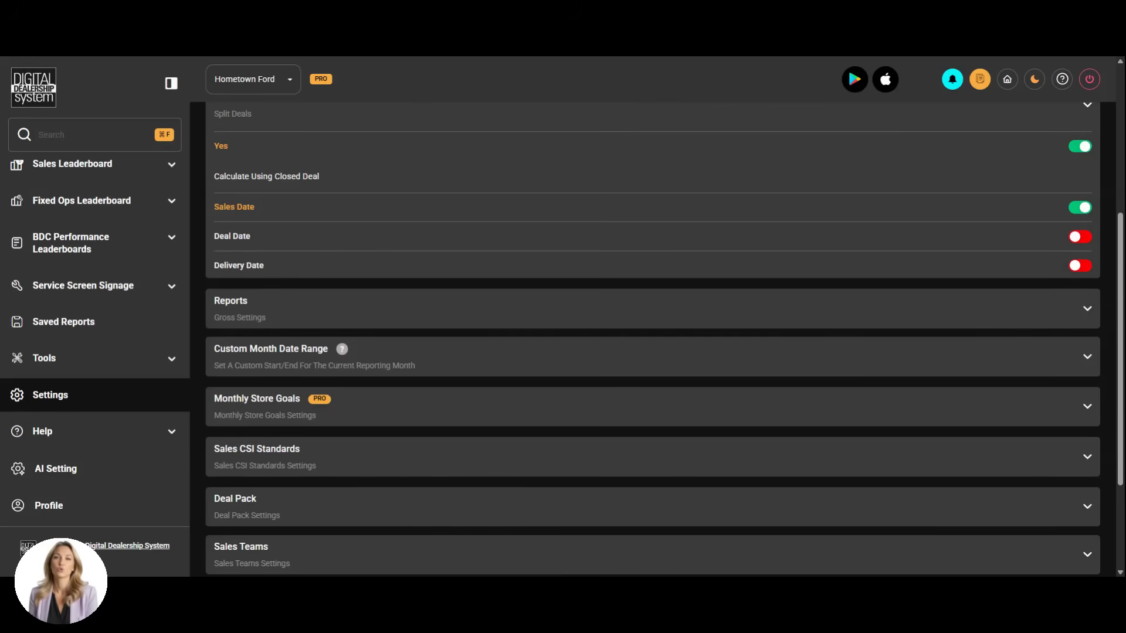
Expand the Reports settings and review the gross display, icon type, trade deal and sales calendar day options
click(574, 315)
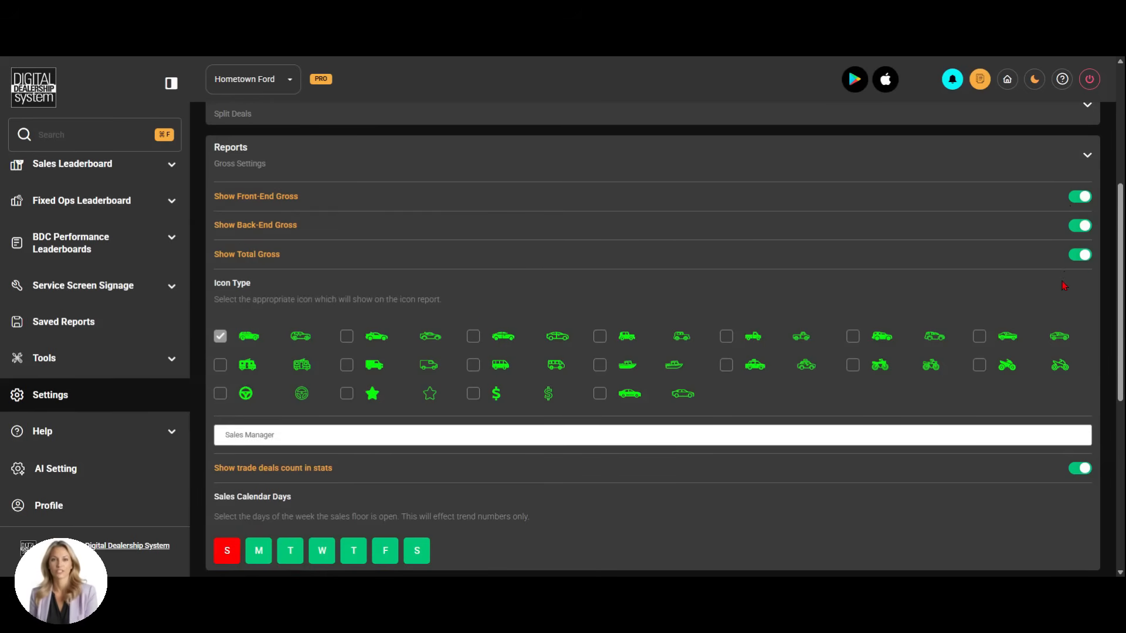
scroll(1064, 286, down, 2)
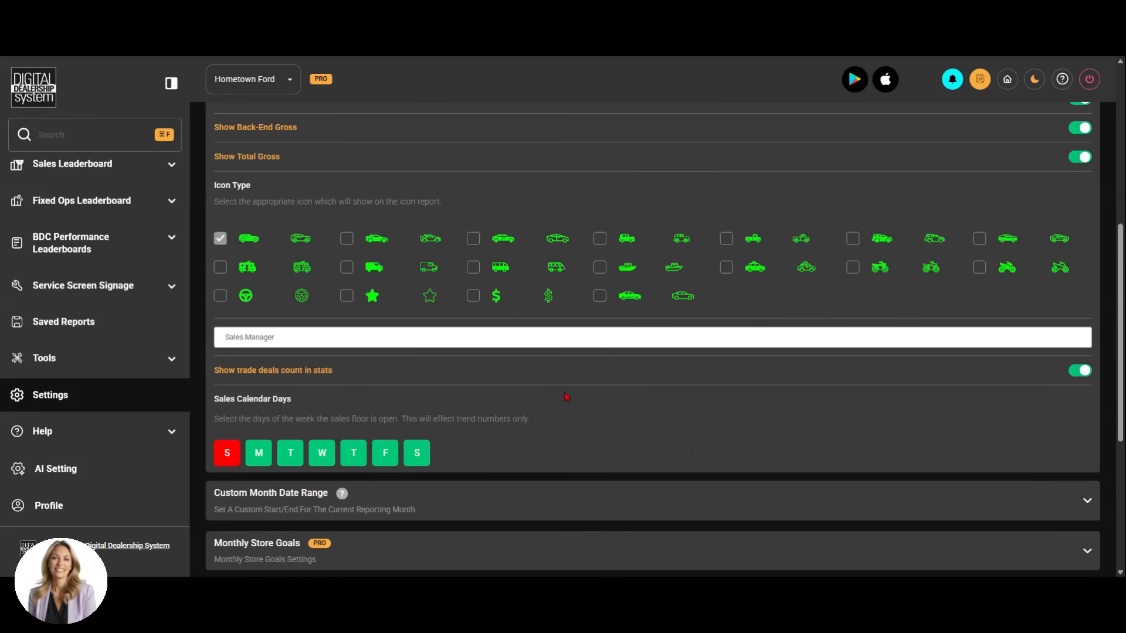
scroll(566, 397, down, 2)
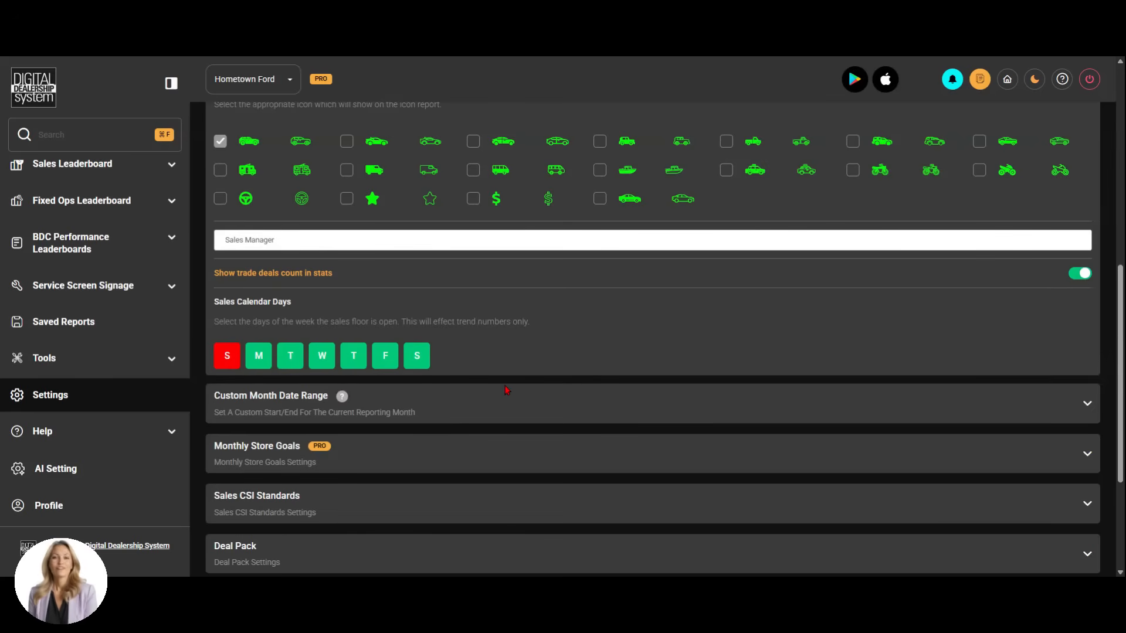
Switch Saturday and Sunday in the sales calendar days and restore both to their original setting
click(416, 358)
click(416, 358)
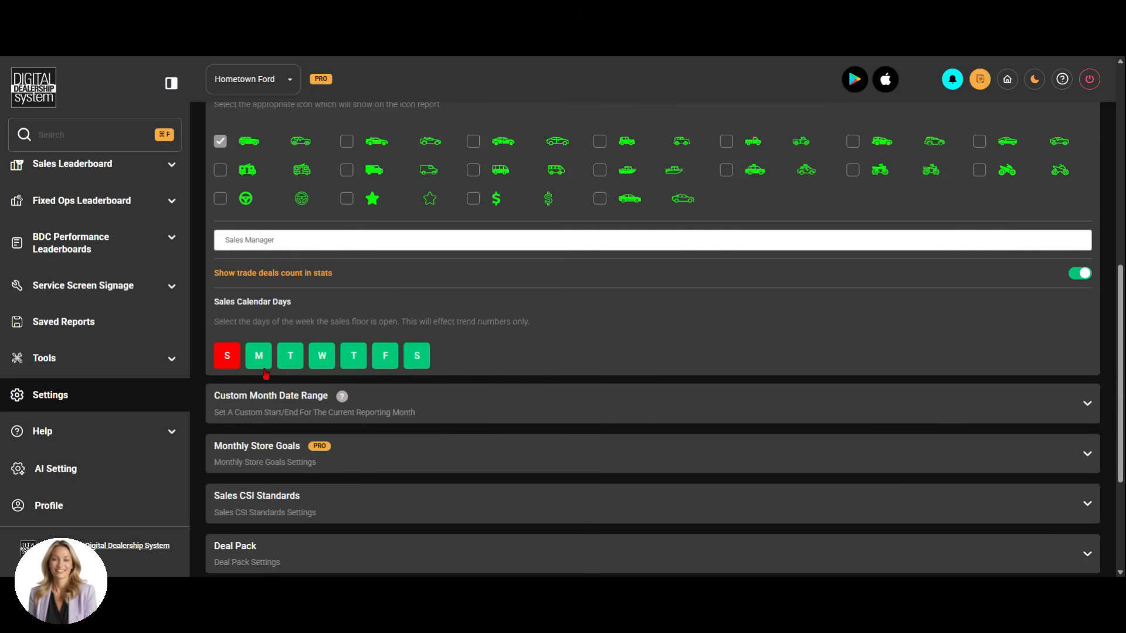
click(228, 362)
click(228, 362)
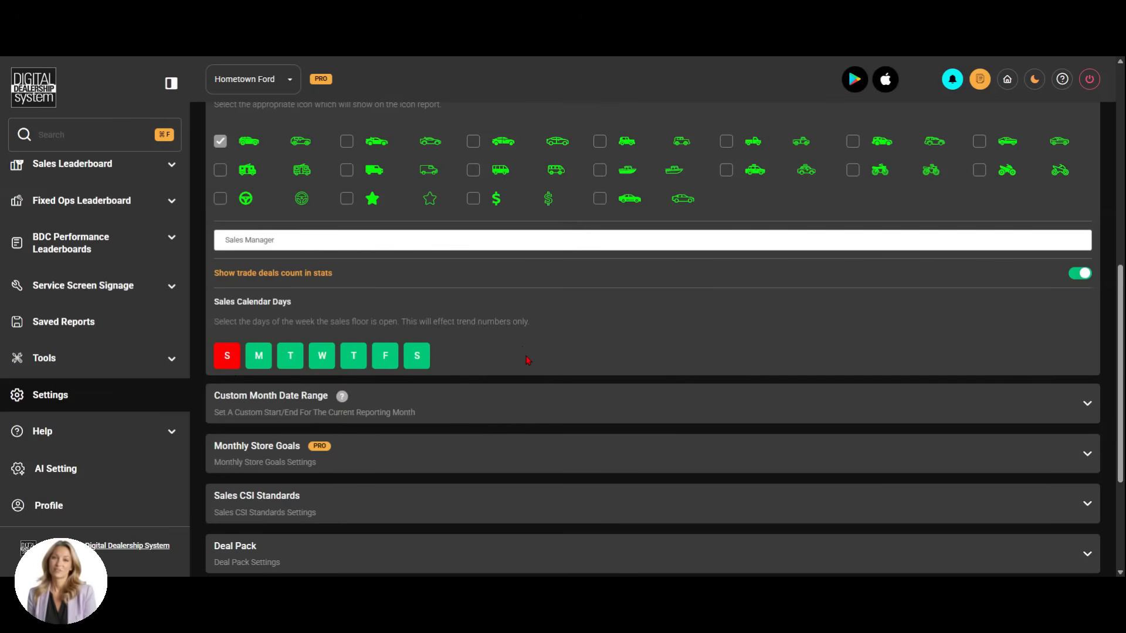
Expand the Custom Month Date Range settings and review the month start and end dates
scroll(528, 375, down, 2)
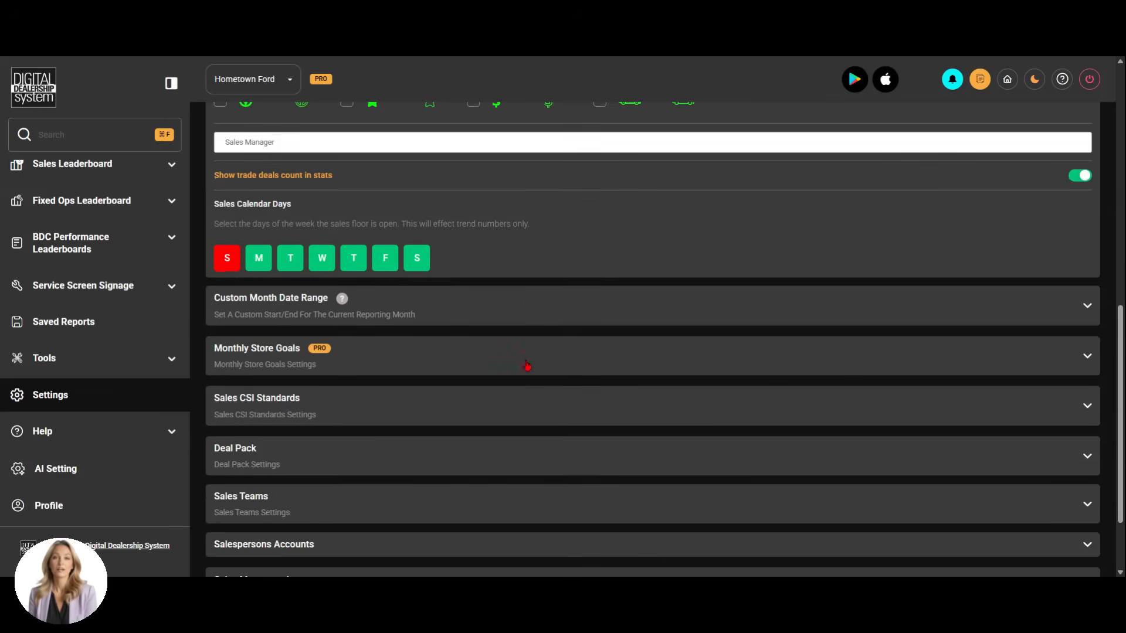
click(510, 301)
scroll(560, 339, down, 5)
scroll(561, 339, up, 3)
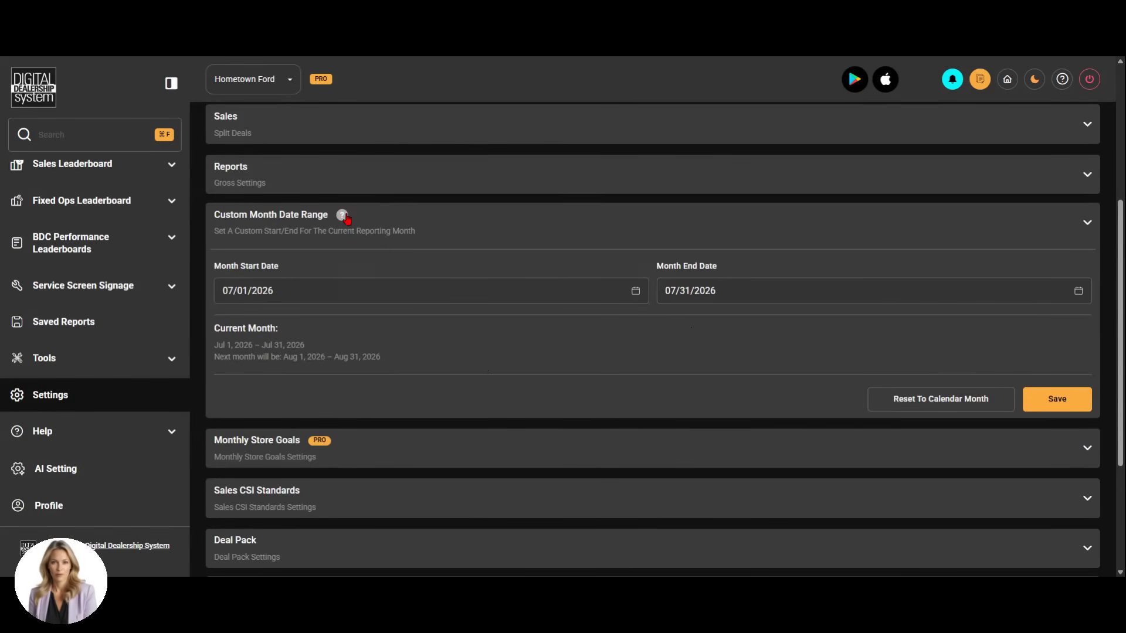
mouse_move(344, 217)
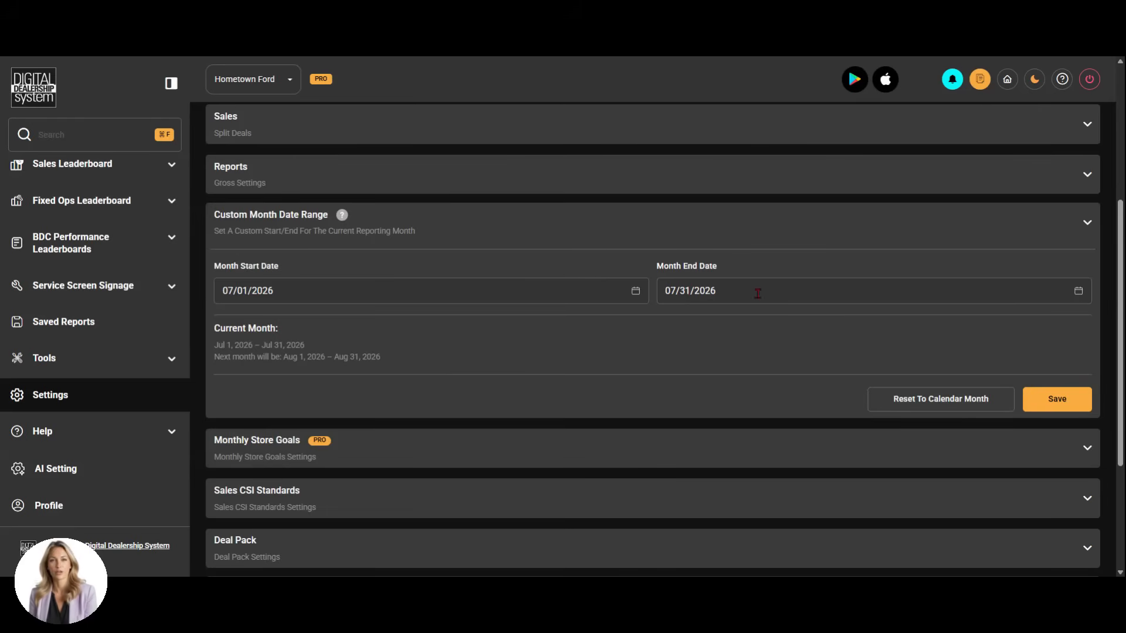
Set the custom month end date to 08/05/2026 and reset the range to the calendar month
click(681, 293)
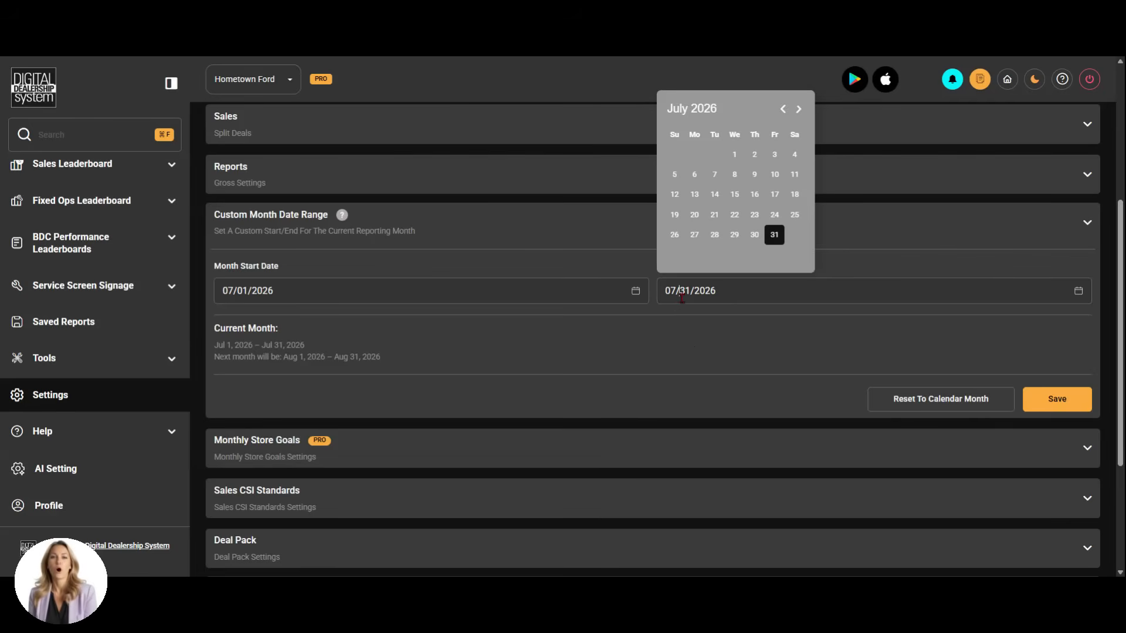
click(732, 156)
click(694, 291)
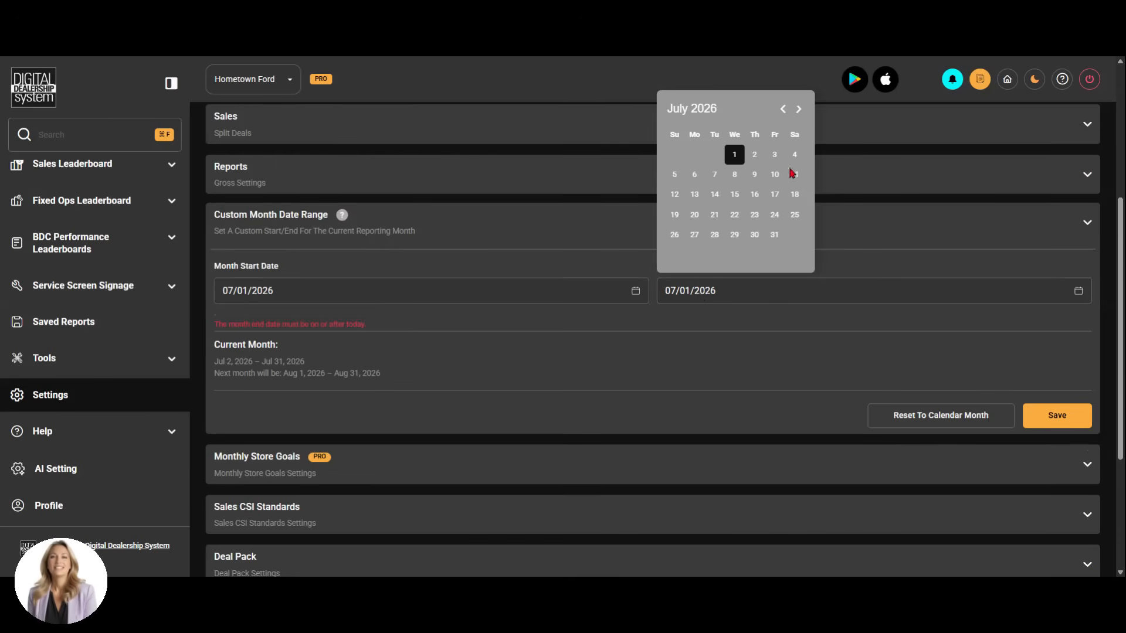
click(798, 109)
click(734, 175)
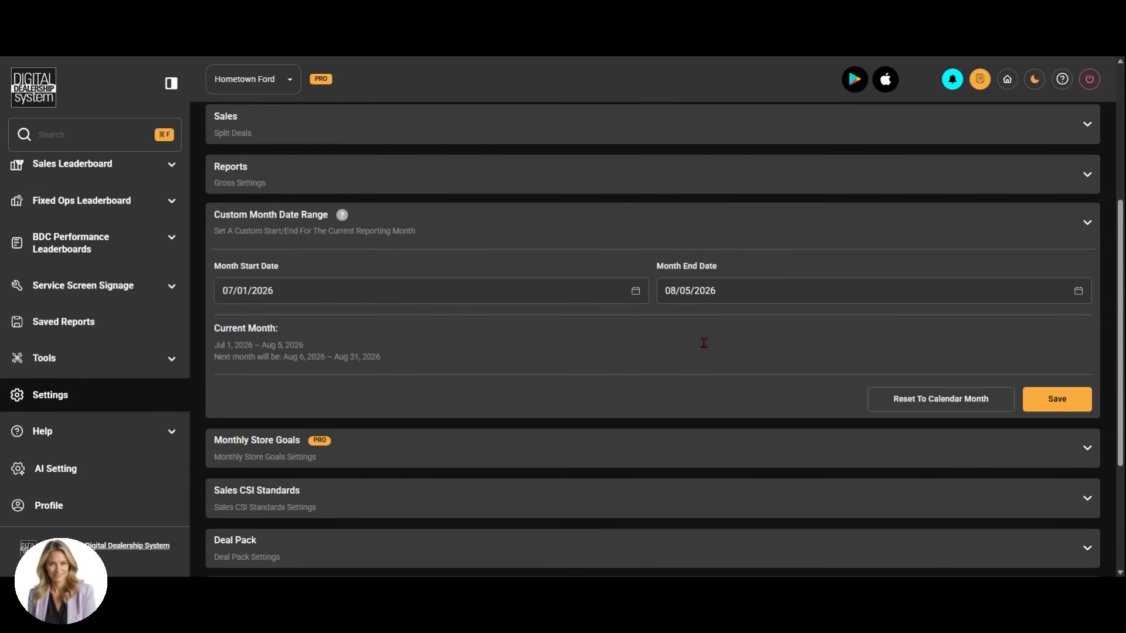
click(903, 403)
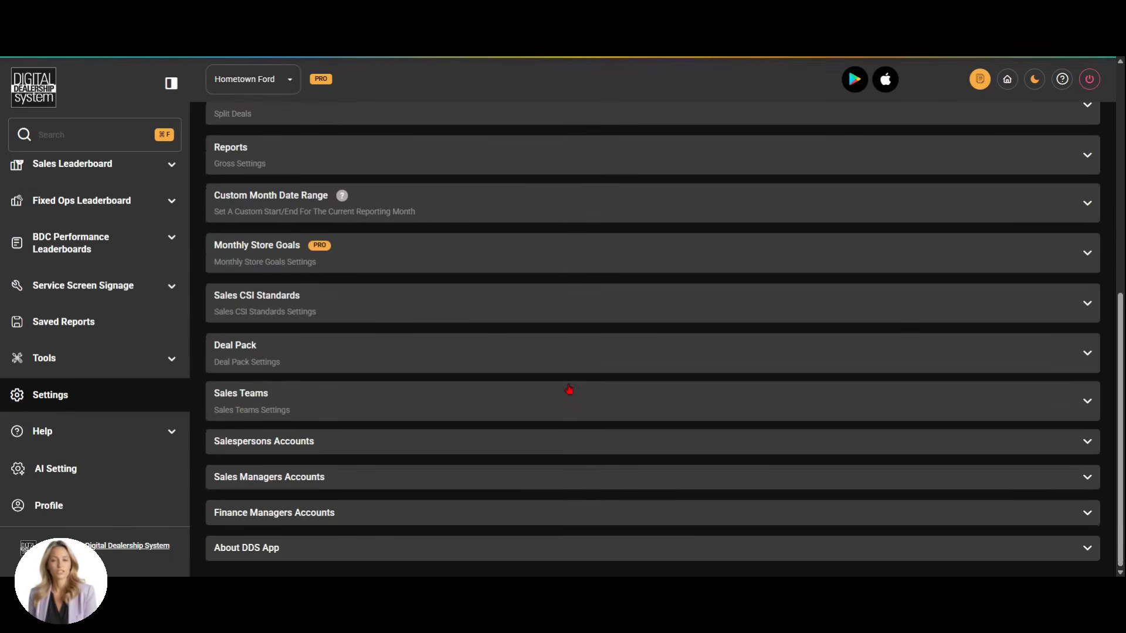
Reopen the Custom Month Date Range settings to check the dates after the reset
click(550, 264)
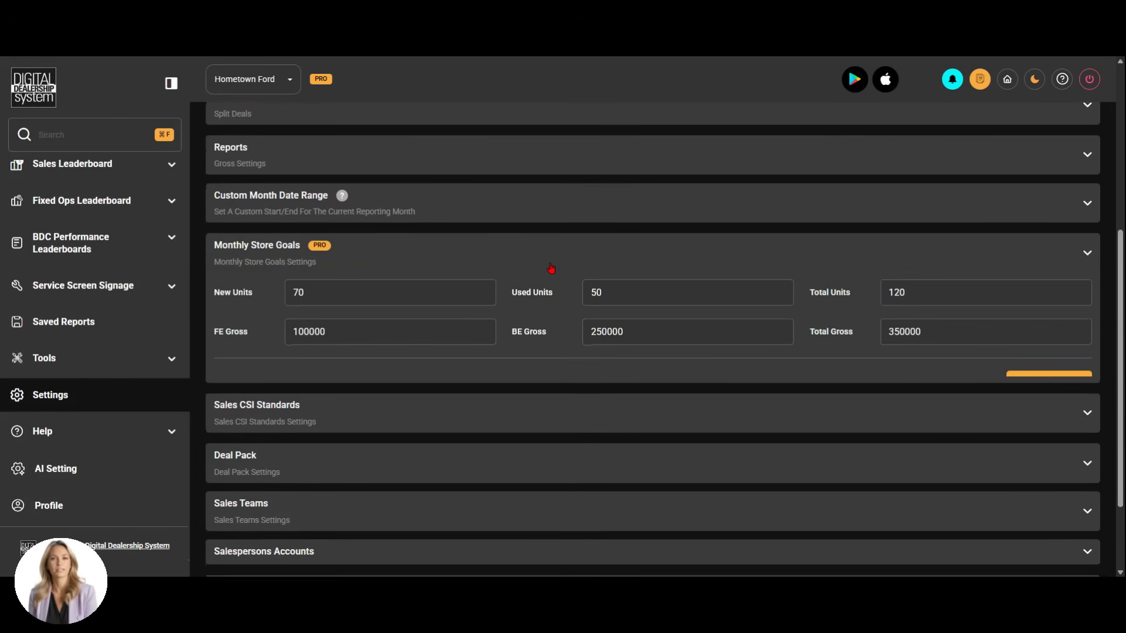
click(535, 164)
scroll(605, 308, down, 7)
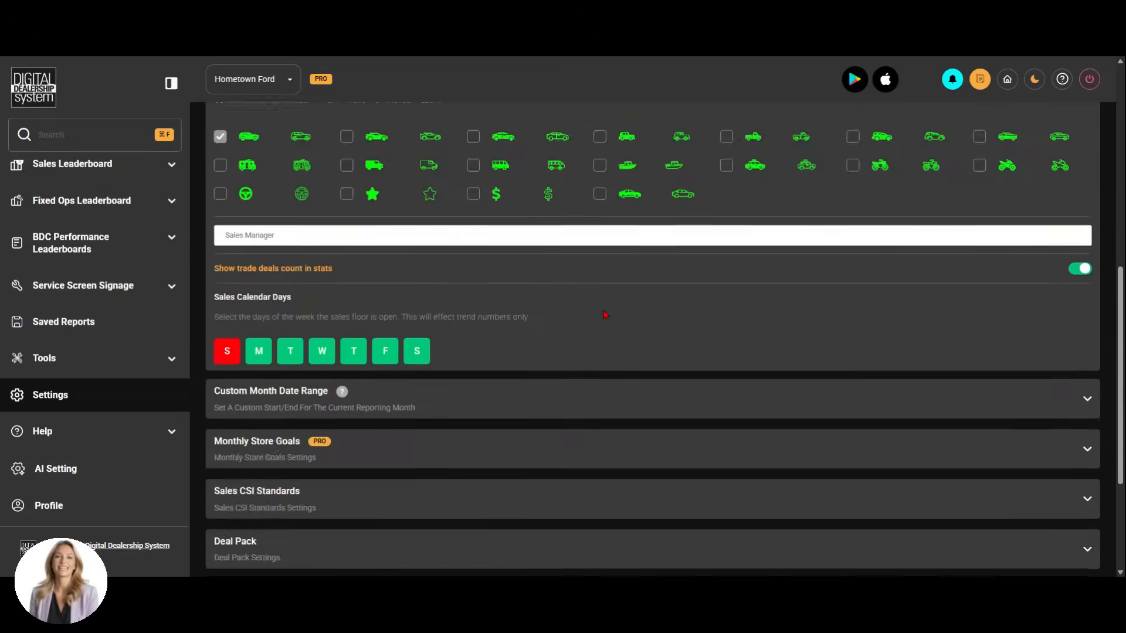
click(583, 205)
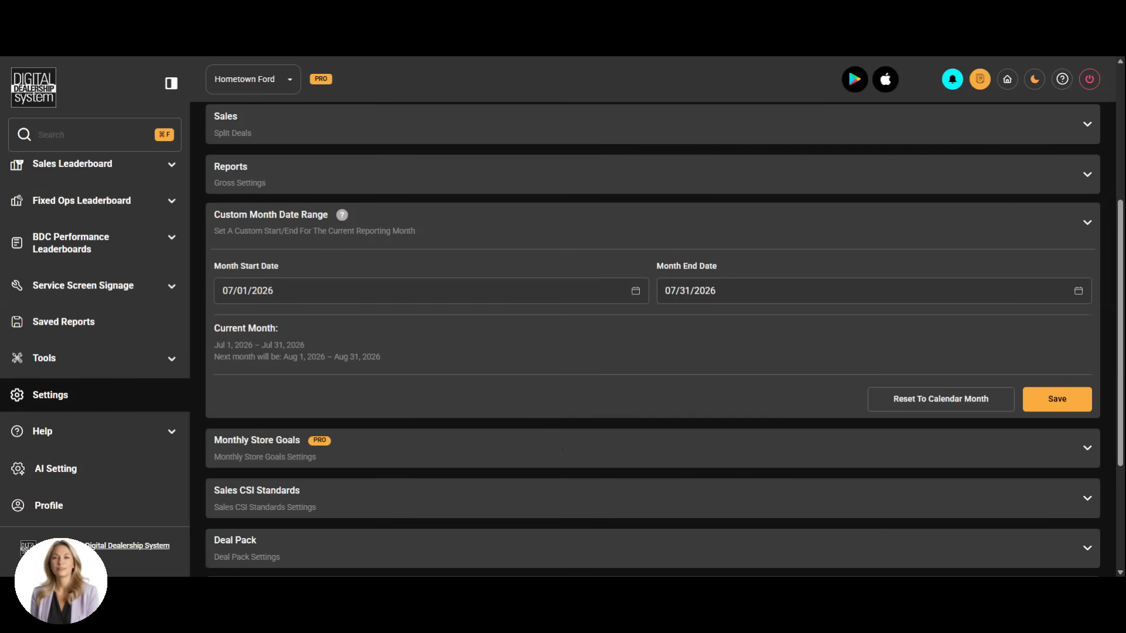
Review the Monthly Store Goals fields and the three color-coded score ranges in the Sales CSI Standards
click(563, 450)
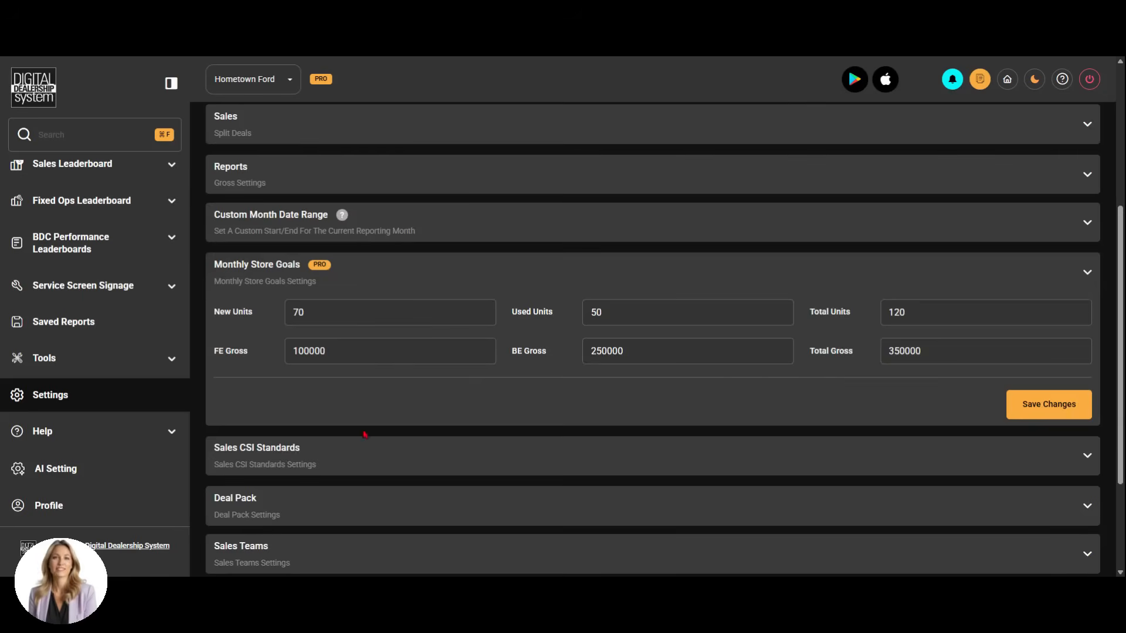
click(374, 463)
mouse_move(892, 410)
mouse_down()
mouse_move(842, 410)
mouse_move(895, 412)
mouse_up()
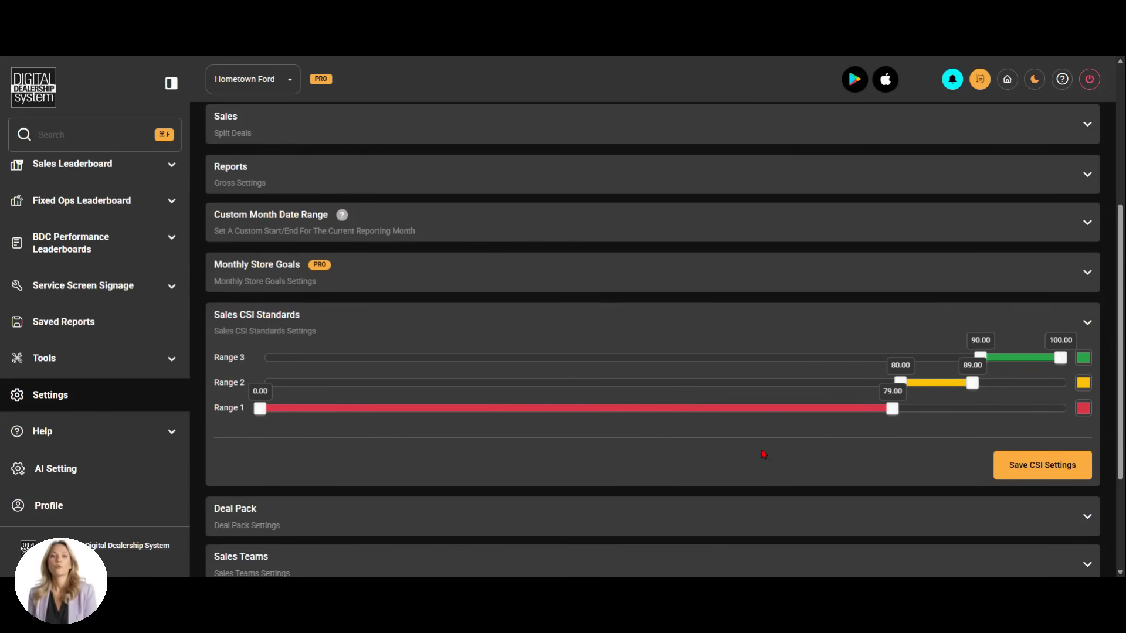
mouse_move(982, 358)
mouse_down()
mouse_move(949, 362)
mouse_move(981, 363)
mouse_up()
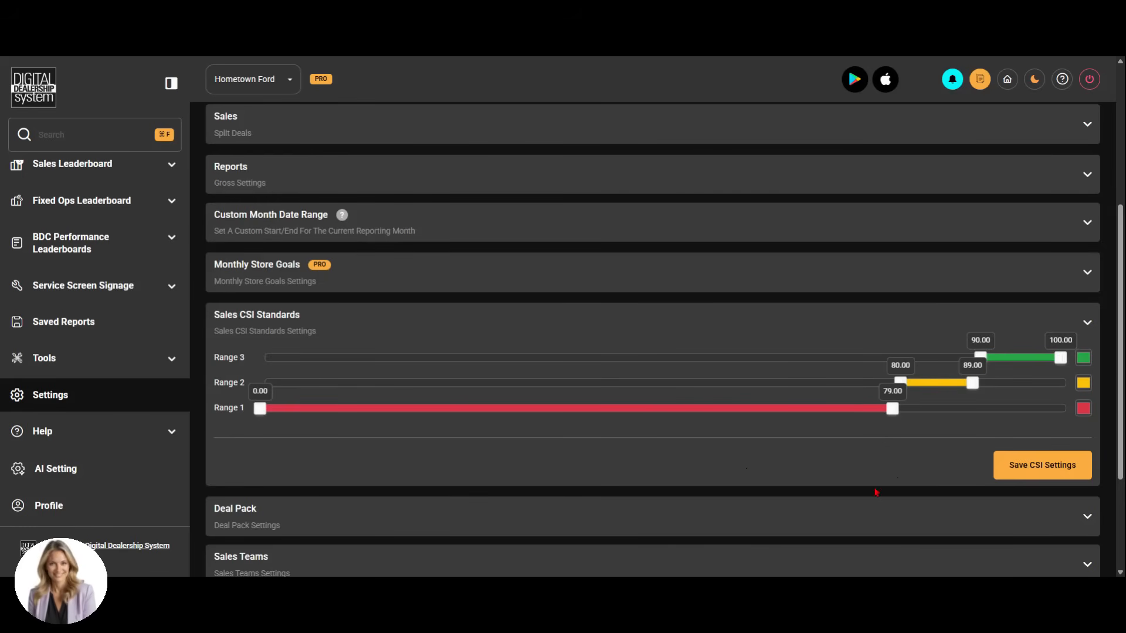
Expand the Deal Pack settings and switch the deal pack on and back off
scroll(722, 458, down, 2)
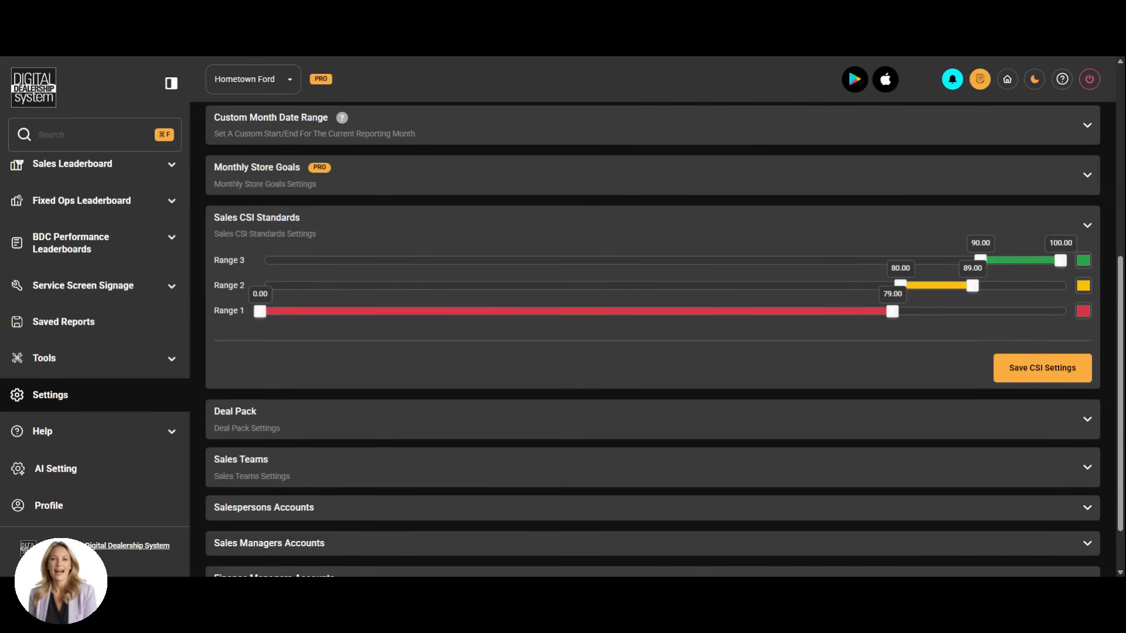
click(502, 418)
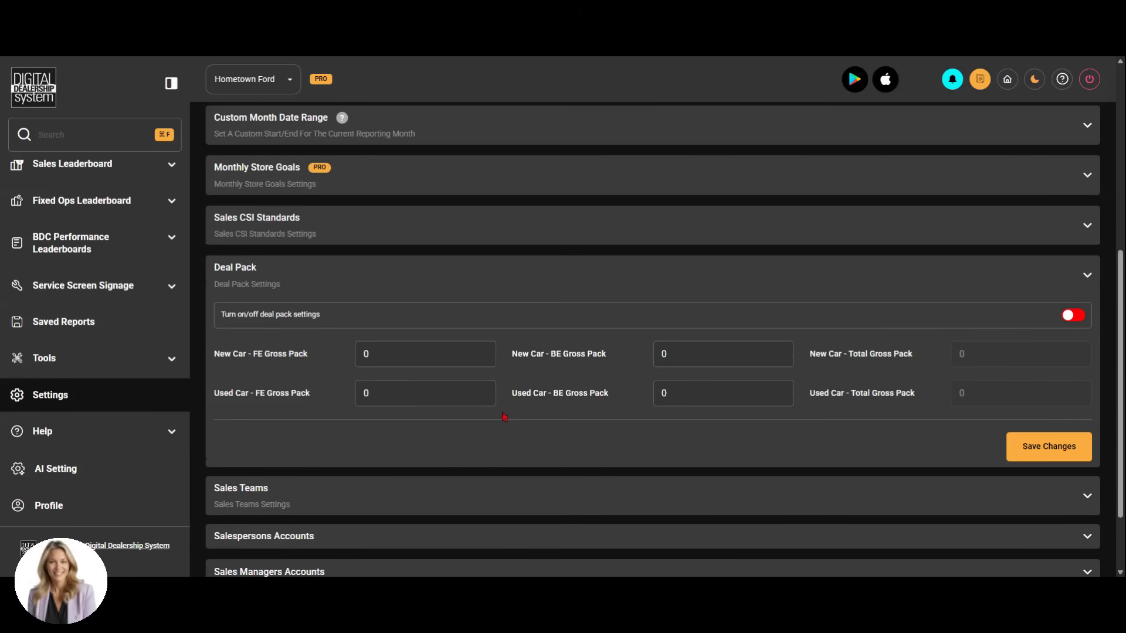
click(1070, 317)
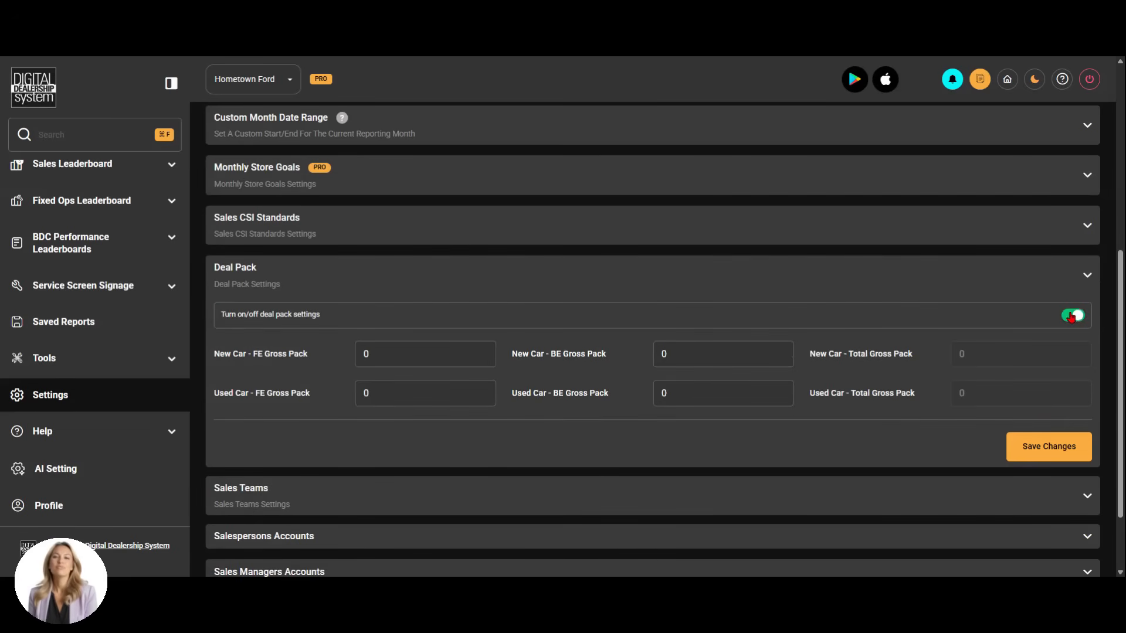
click(1070, 316)
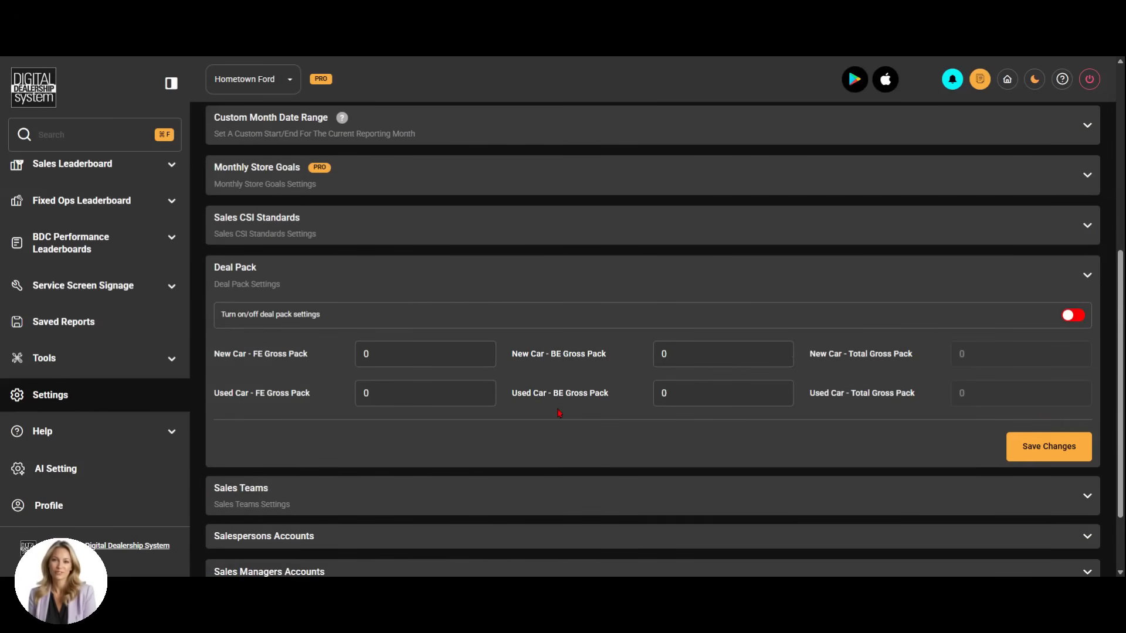
Expand the Sales Teams settings and review the list of teams and their employees
scroll(559, 413, down, 2)
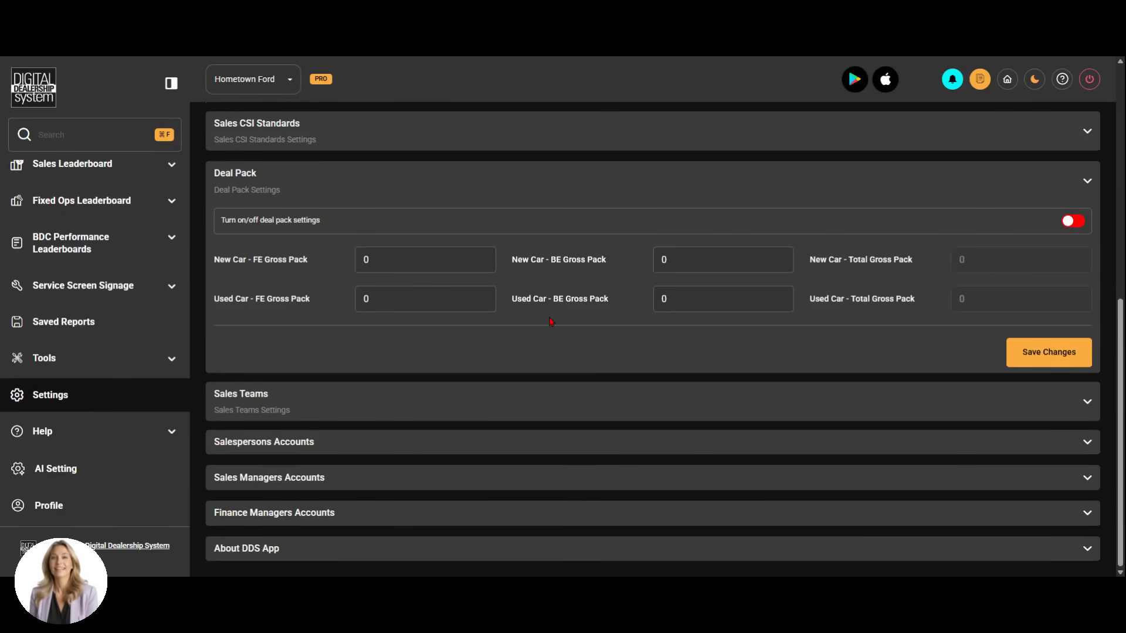
click(543, 412)
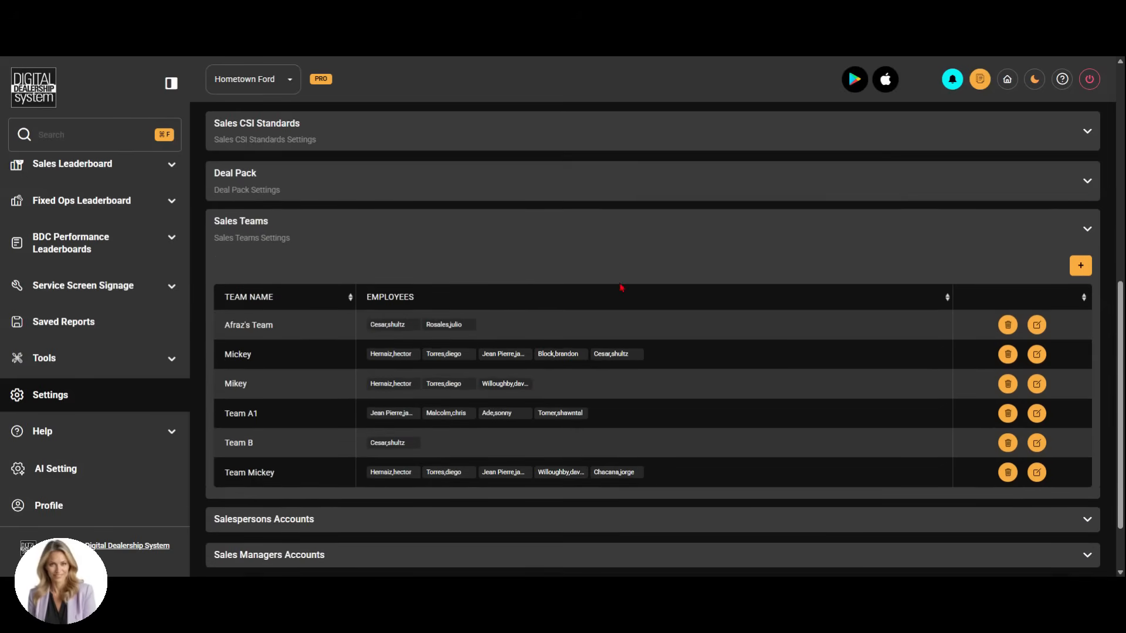
scroll(625, 287, down, 2)
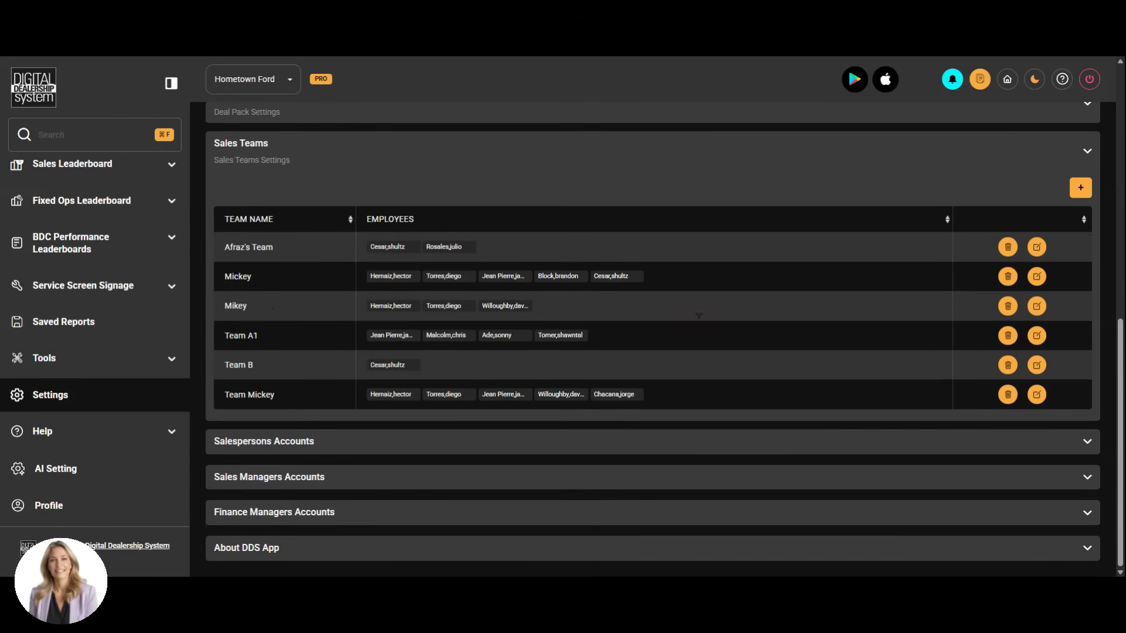
Open the form for adding a sales team, look through the selectable employees, and close it without adding a team
click(1081, 188)
click(464, 349)
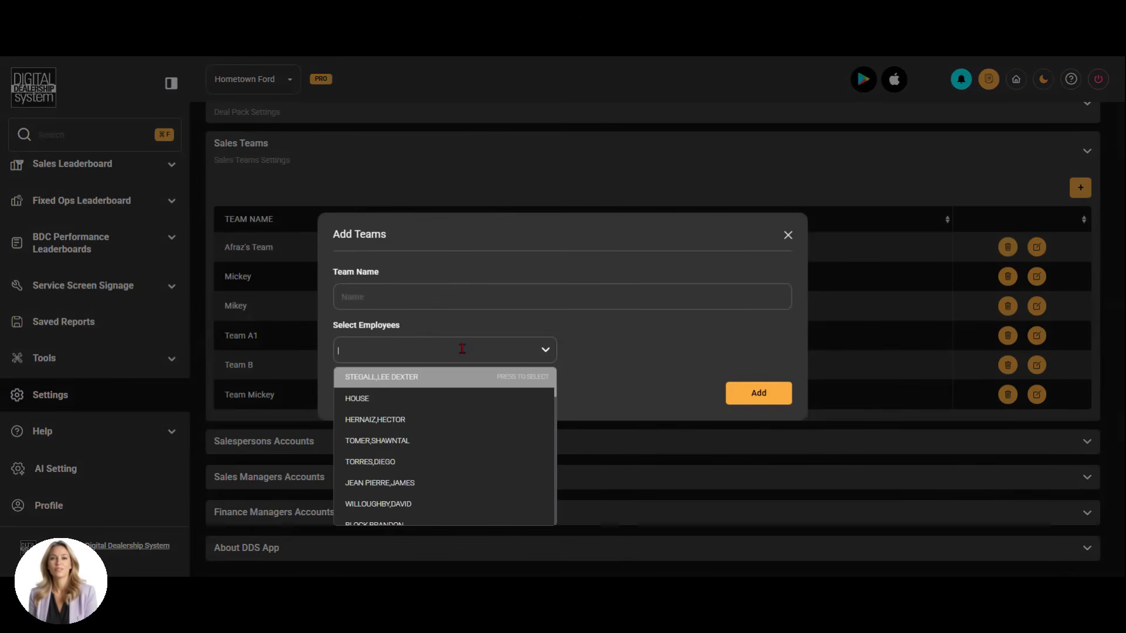
scroll(527, 438, down, 3)
scroll(527, 438, up, 1)
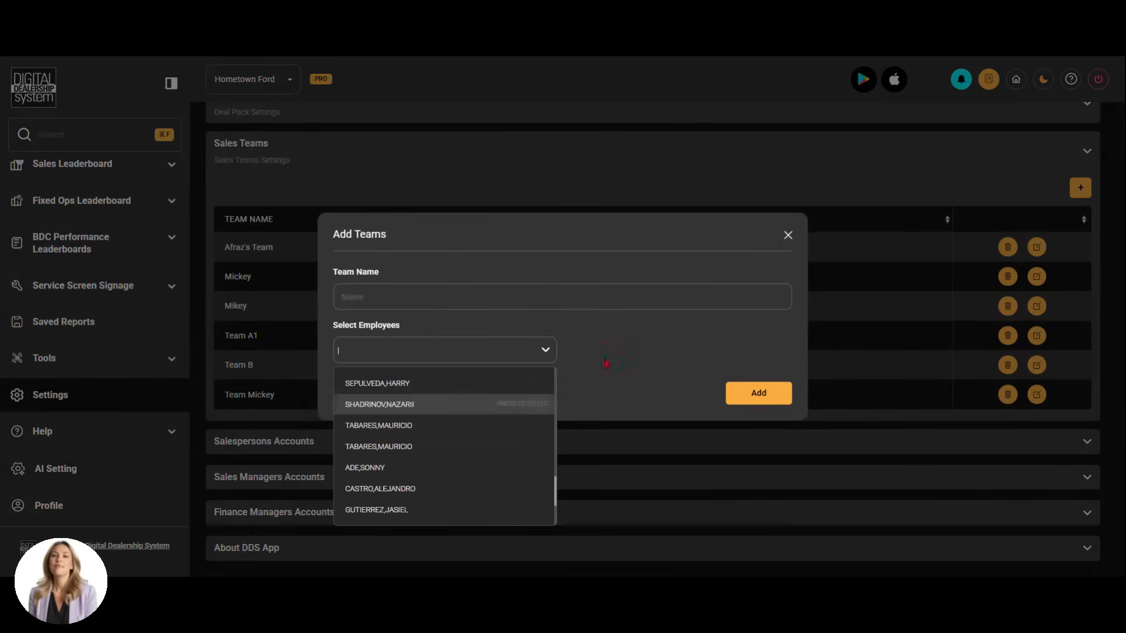
click(788, 235)
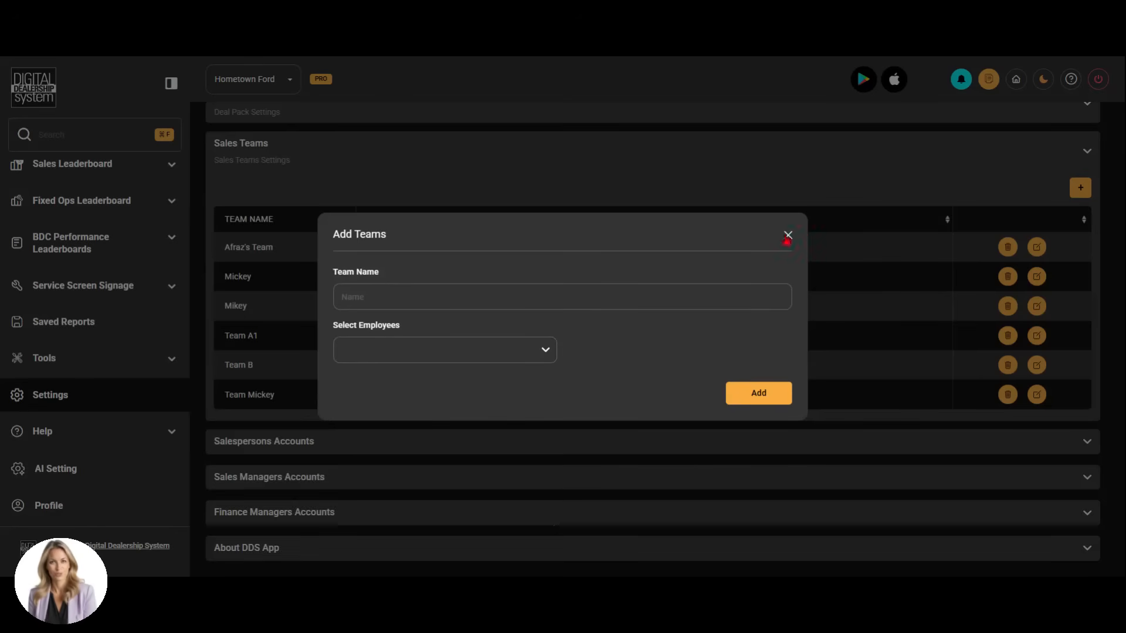
click(788, 236)
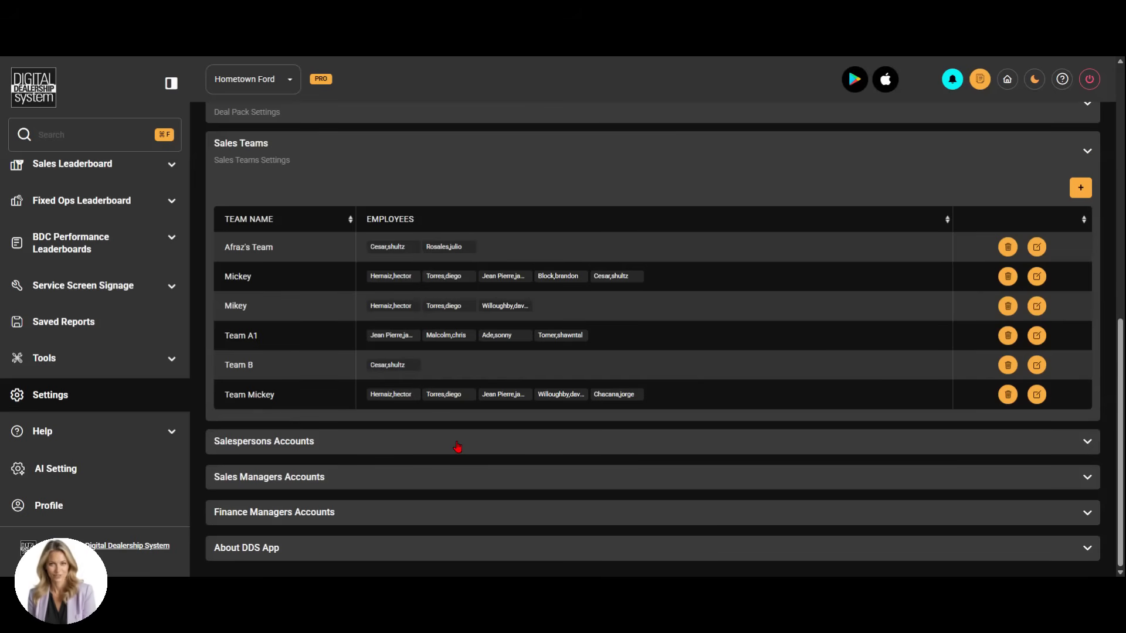
Expand Salespersons Accounts and view the account creation form for the first listed salesperson, closing it without creating an account
click(420, 446)
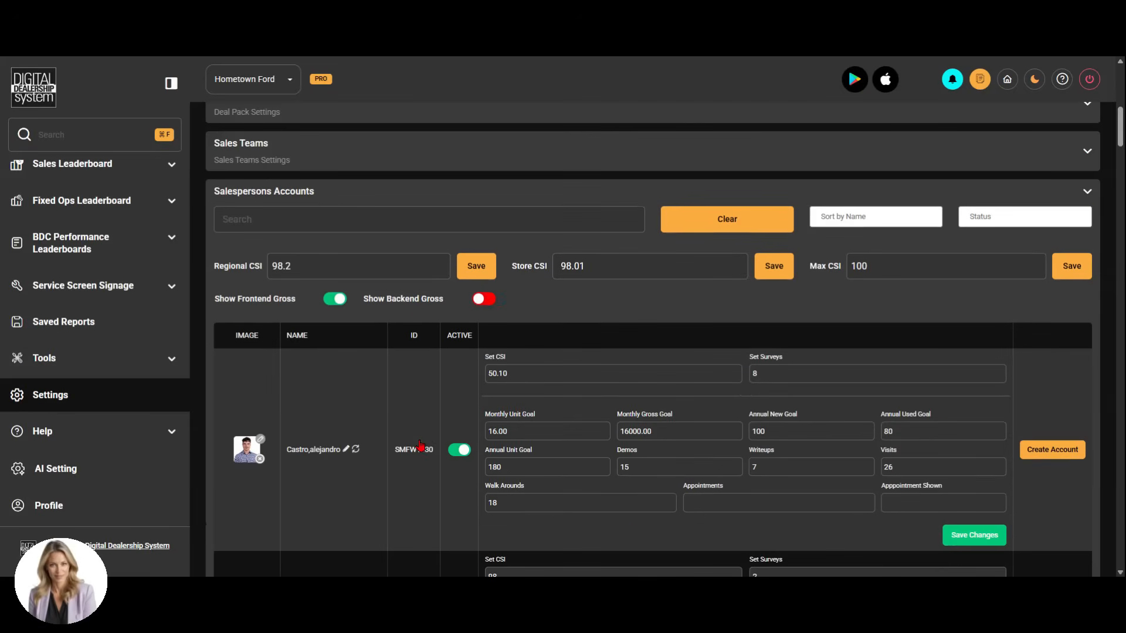
scroll(520, 424, down, 2)
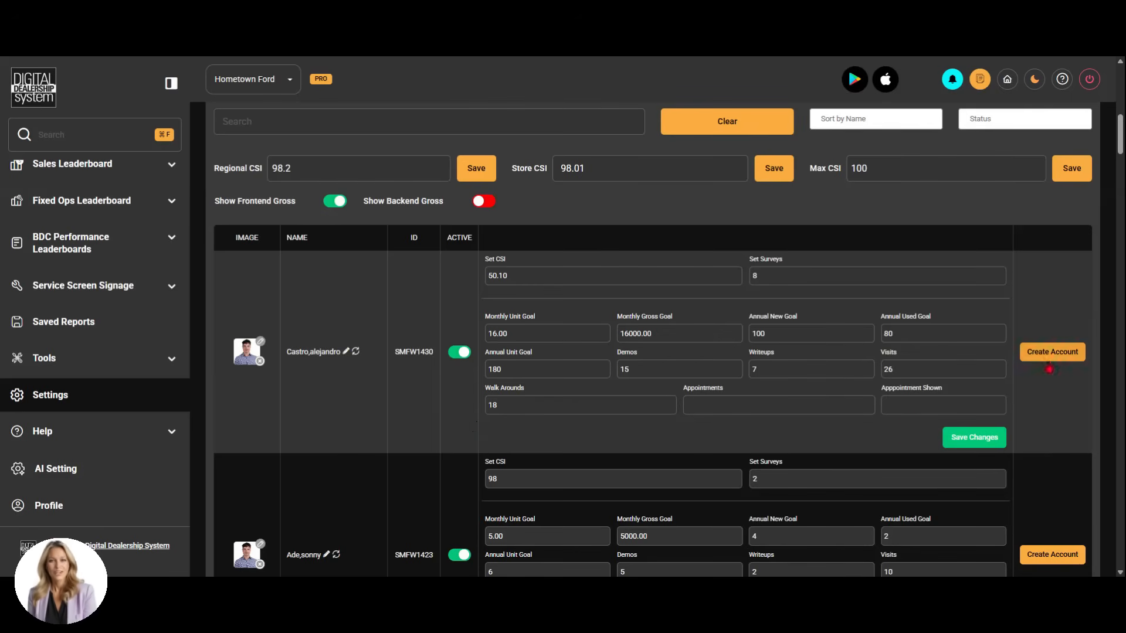
click(1052, 357)
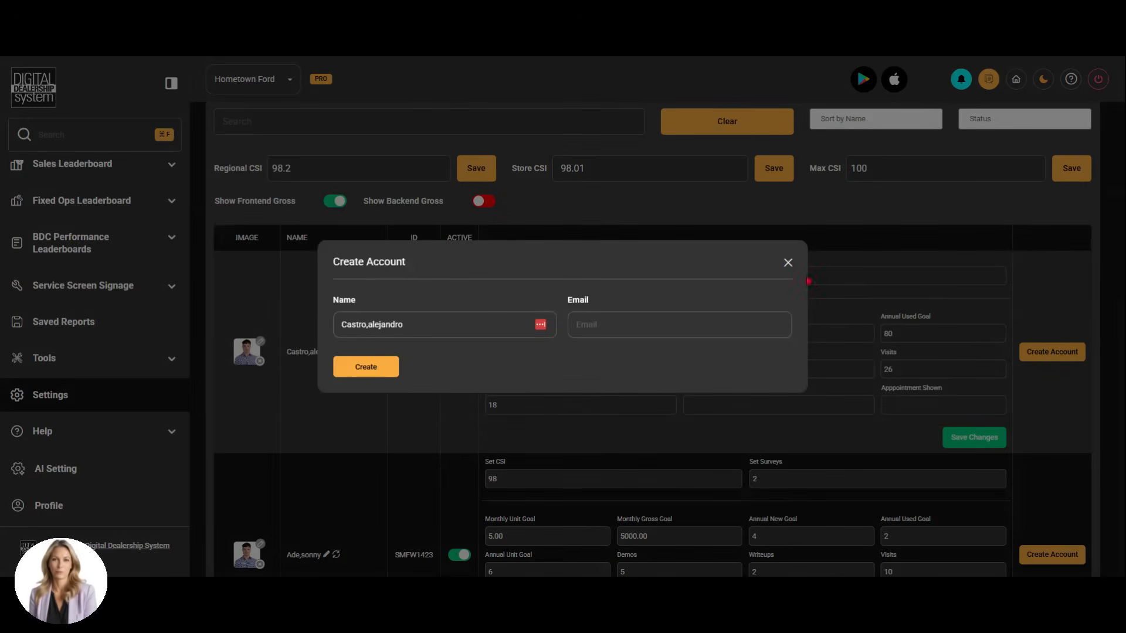
click(788, 262)
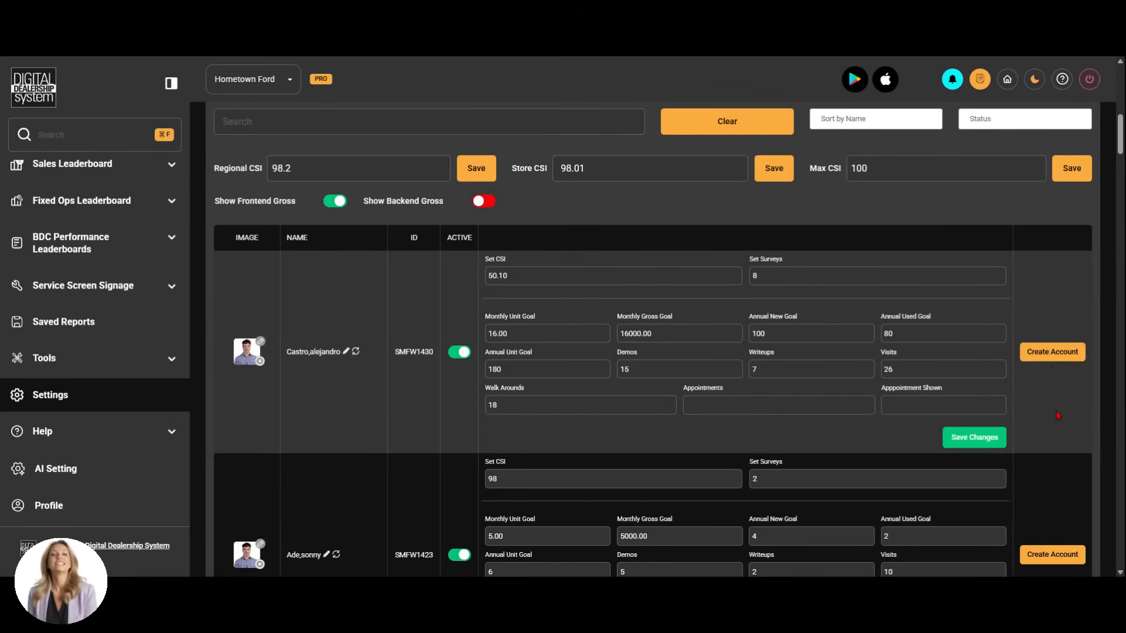
Review the remaining salesperson entries, including existing accounts with their password, access management and login options
scroll(1057, 415, down, 15)
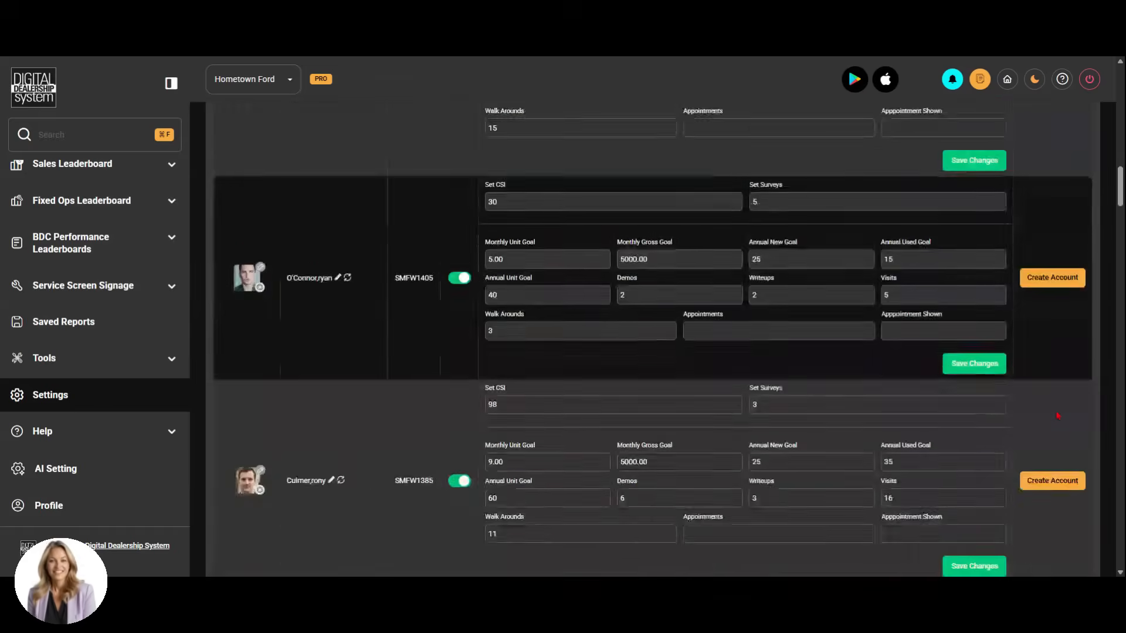
scroll(1057, 415, down, 20)
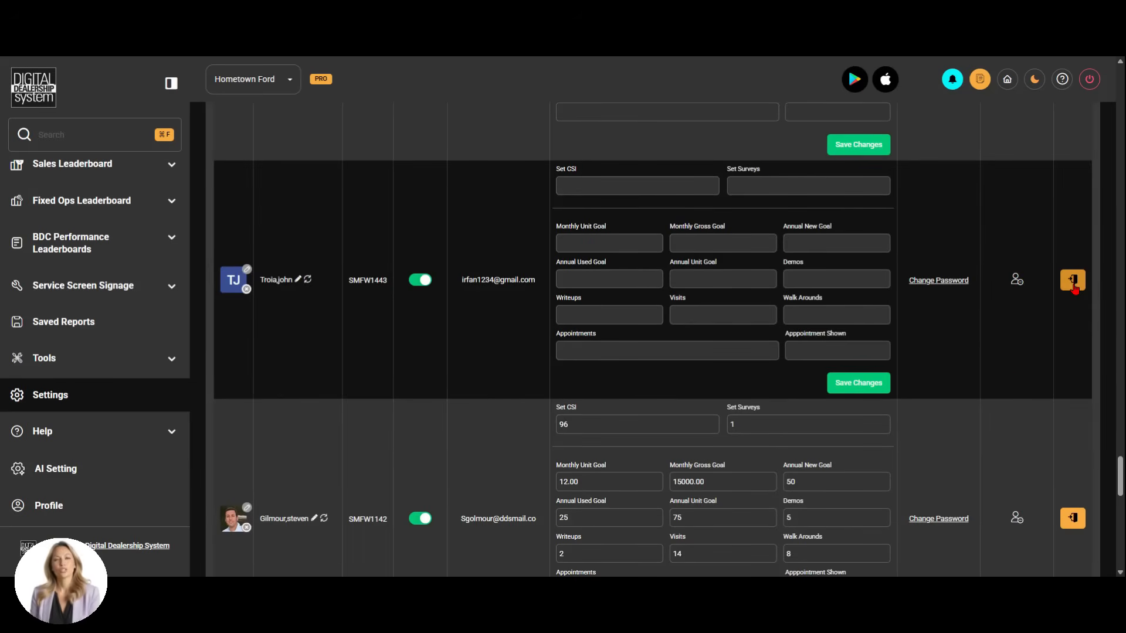
scroll(1001, 378, up, 4)
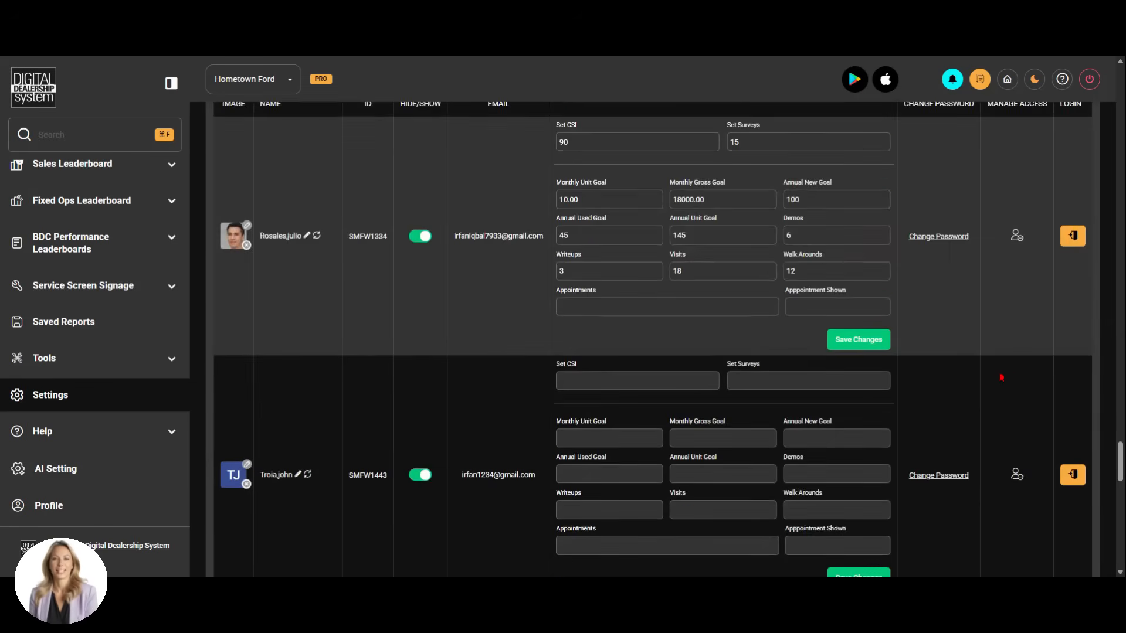
scroll(1001, 378, up, 3)
scroll(1003, 377, down, 2)
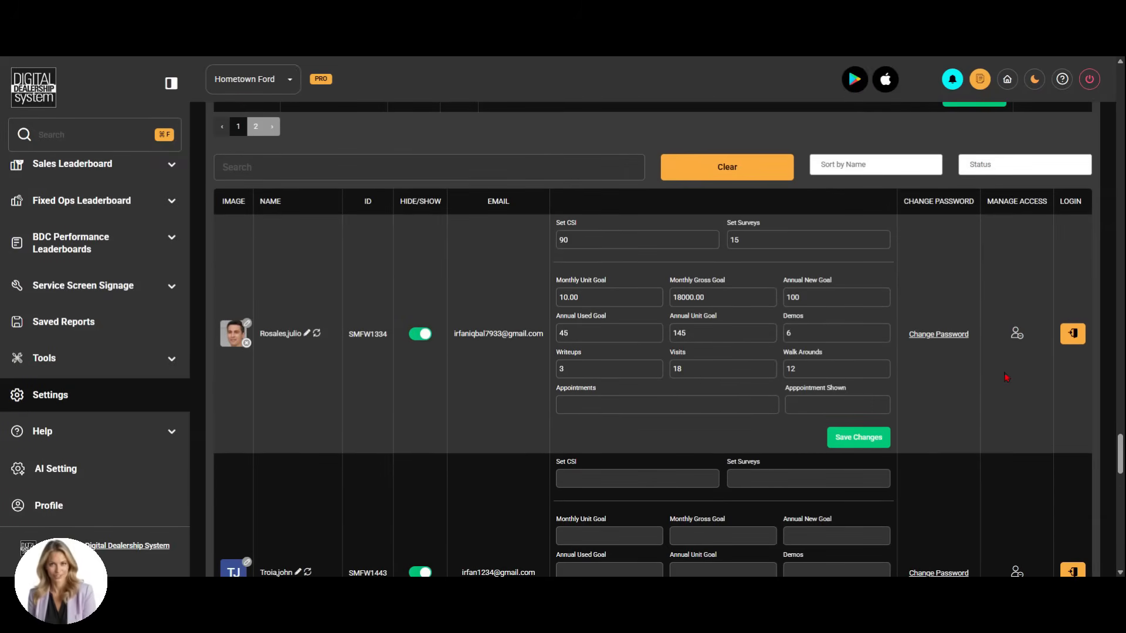
scroll(991, 432, down, 8)
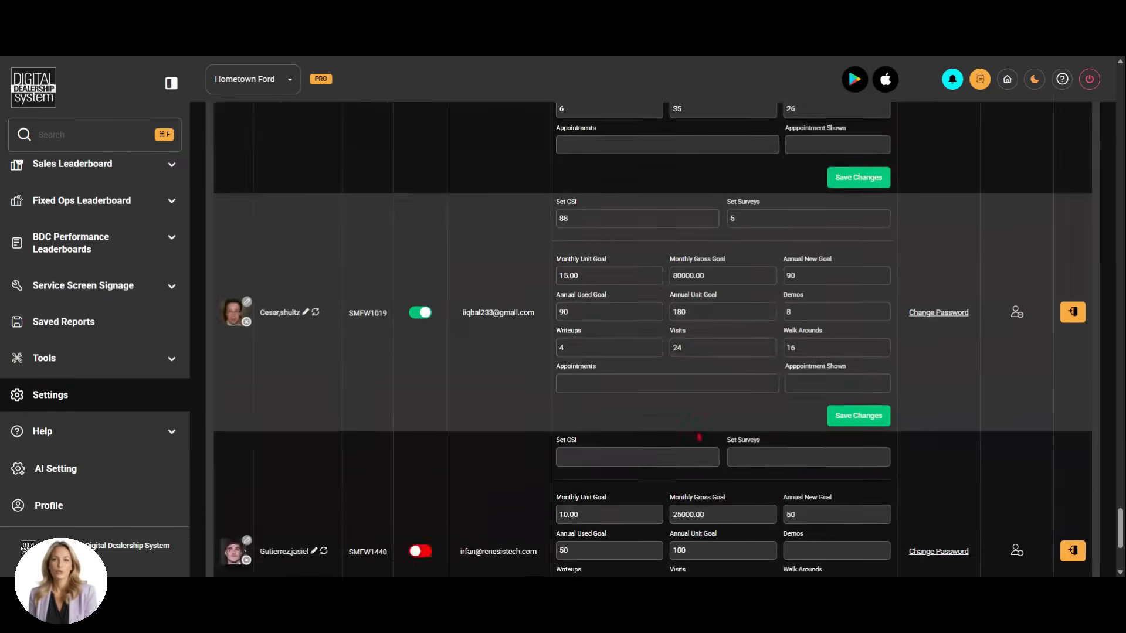
Expand Sales Managers Accounts and review the managers' CSI, survey and monthly goal fields and account options
click(392, 482)
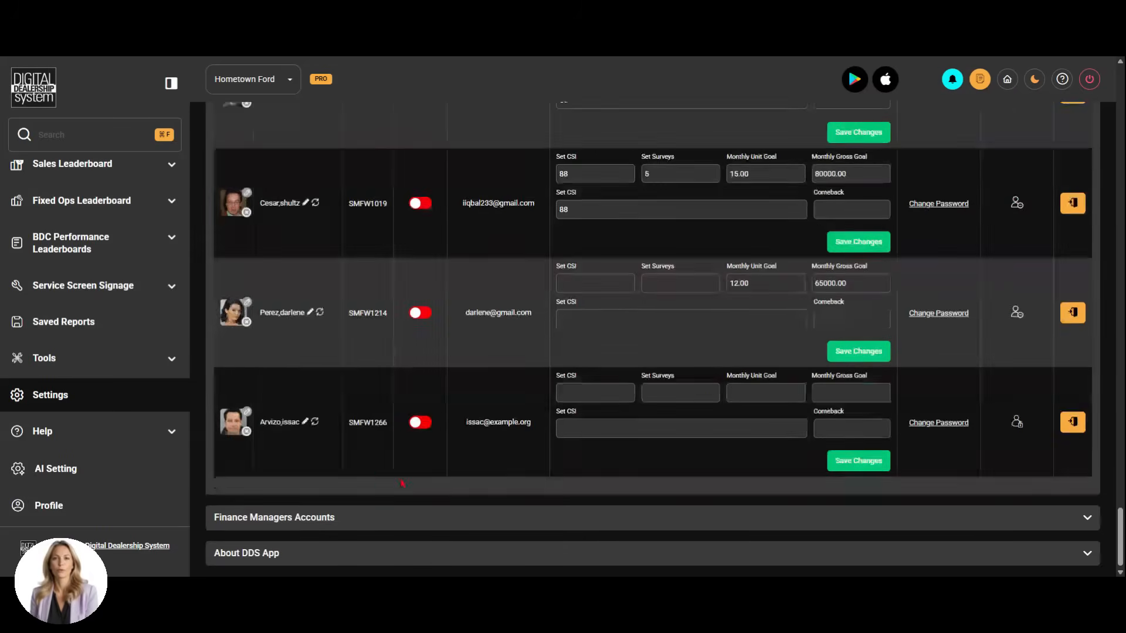
scroll(432, 447, up, 3)
scroll(432, 446, up, 5)
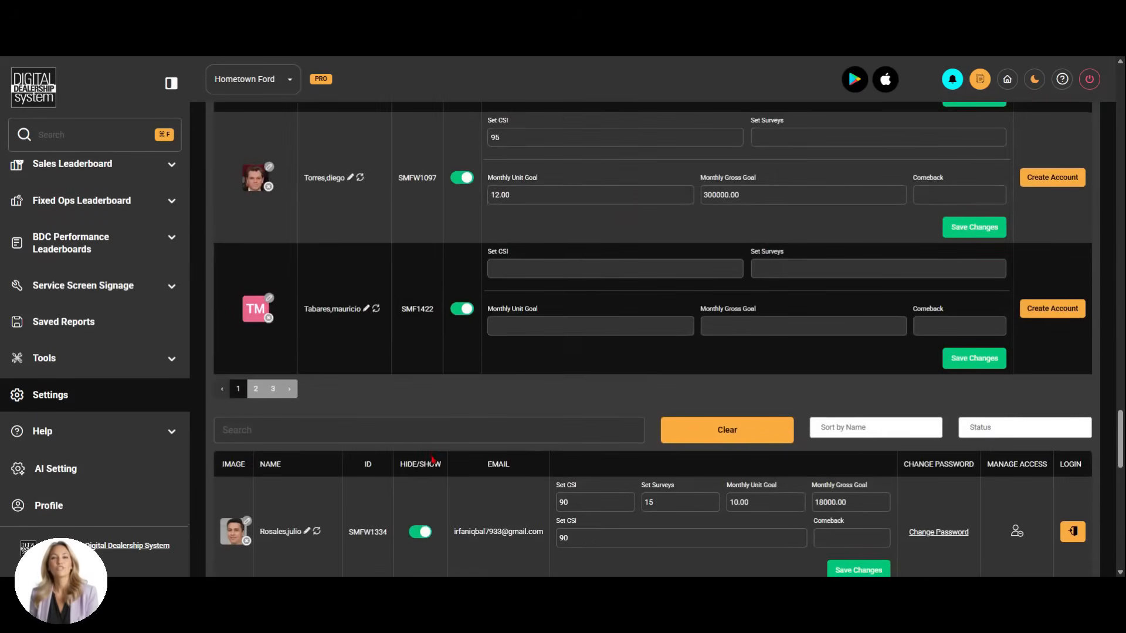
Expand Finance Managers Accounts and review the monthly gross goals, visibility switches and account options
scroll(431, 457, down, 10)
scroll(426, 477, up, 15)
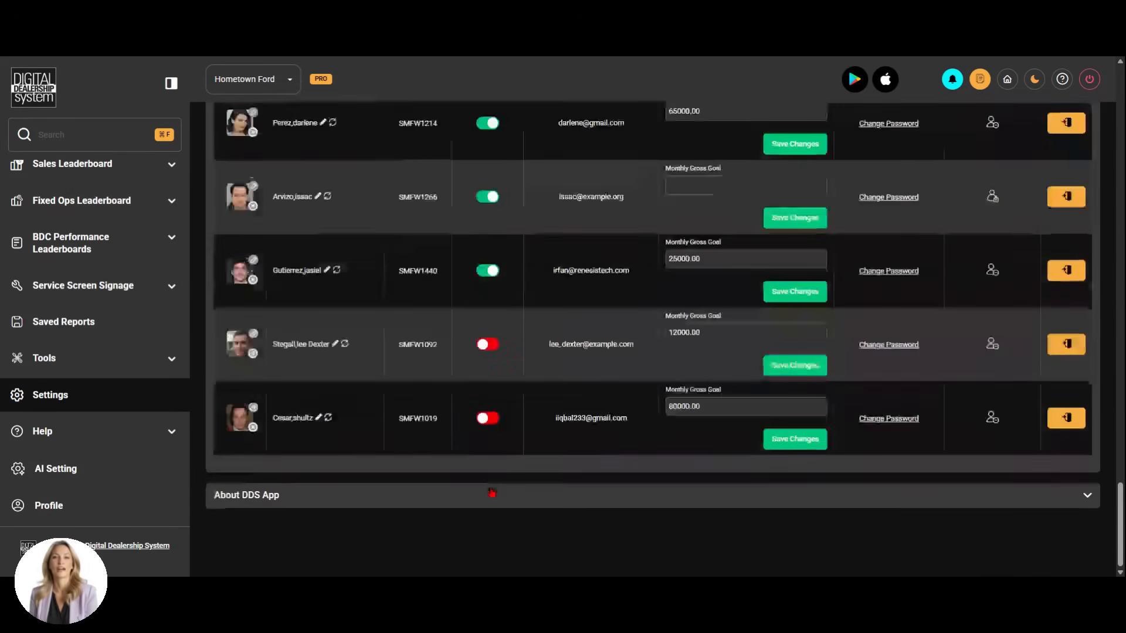
scroll(496, 476, down, 10)
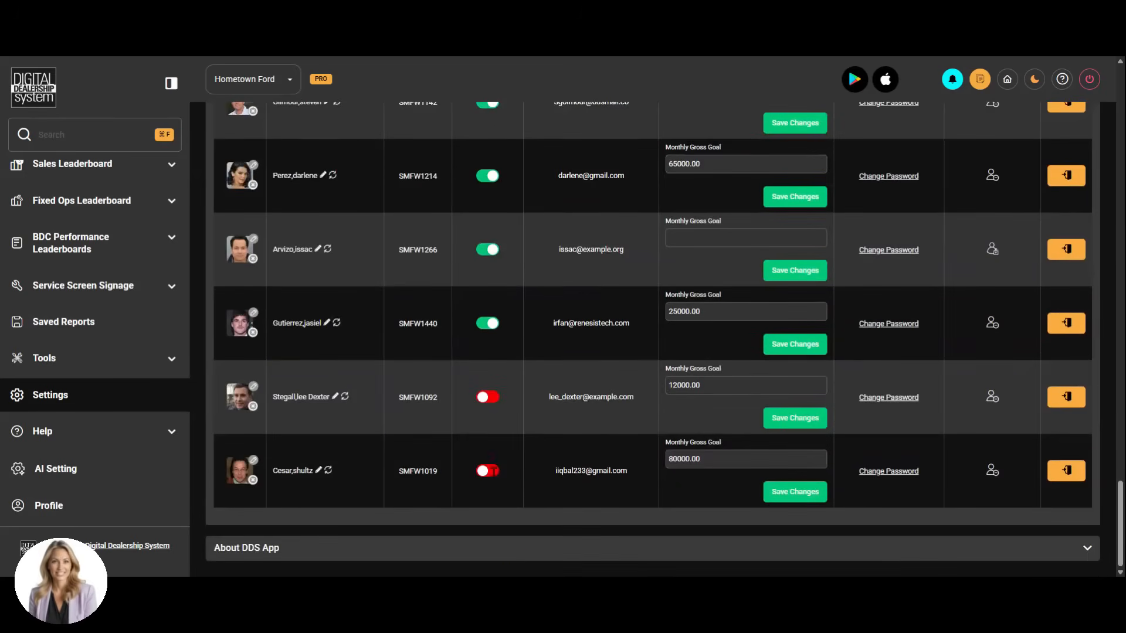
Expand the About DDS App section to read the support and version information, and collapse it
click(502, 548)
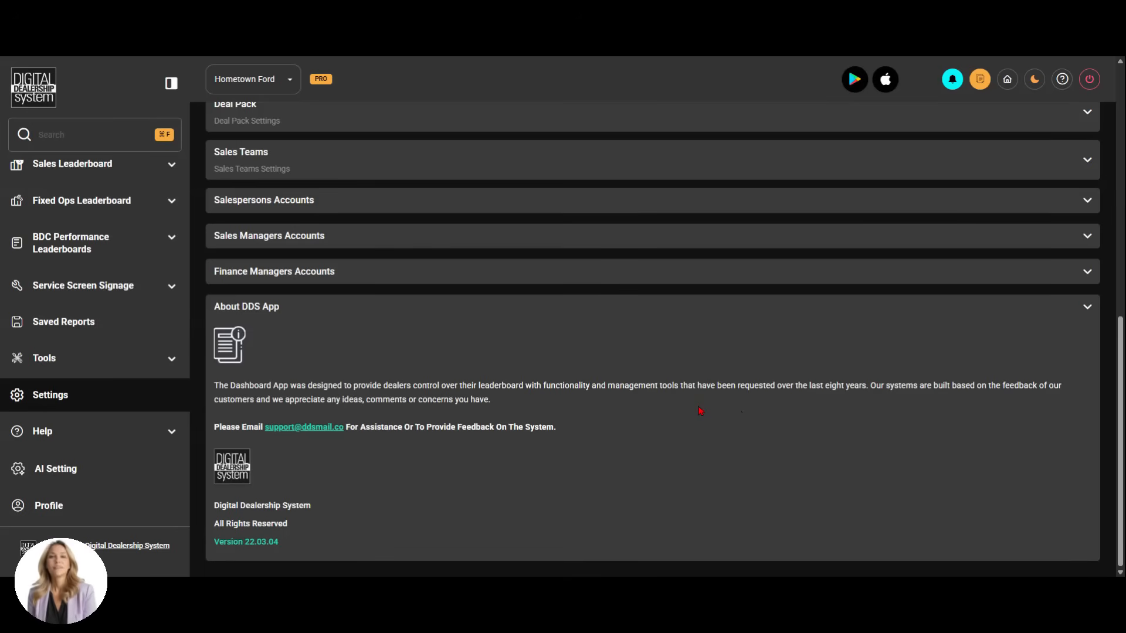
click(702, 313)
Expand the Sales settings to view the split deals switch and the closed-deal date options
scroll(645, 326, up, 5)
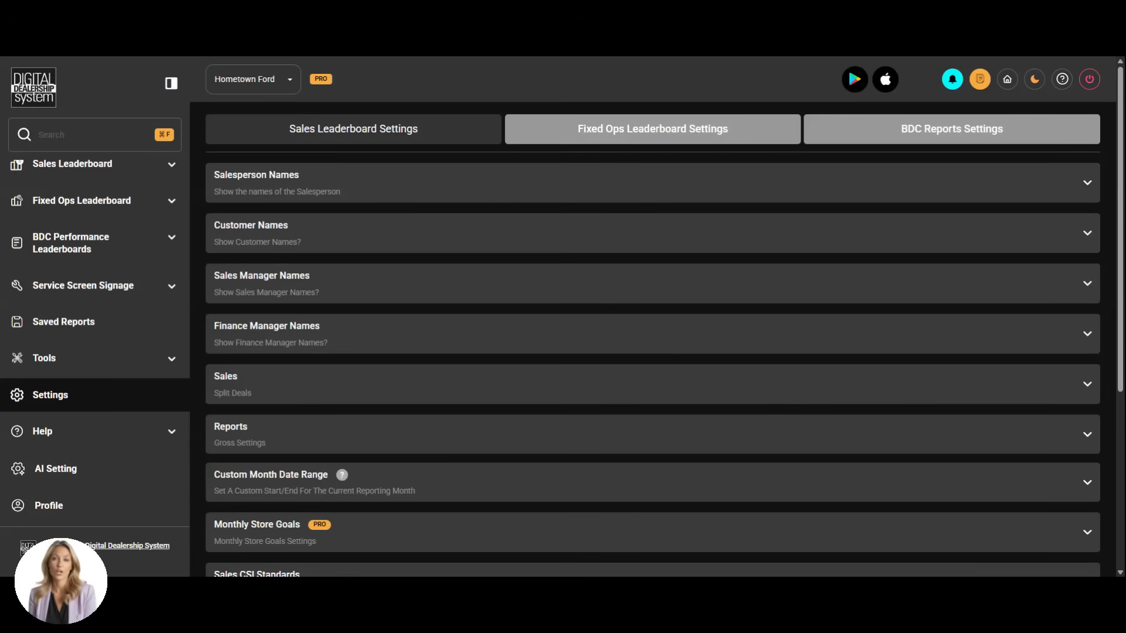
click(938, 385)
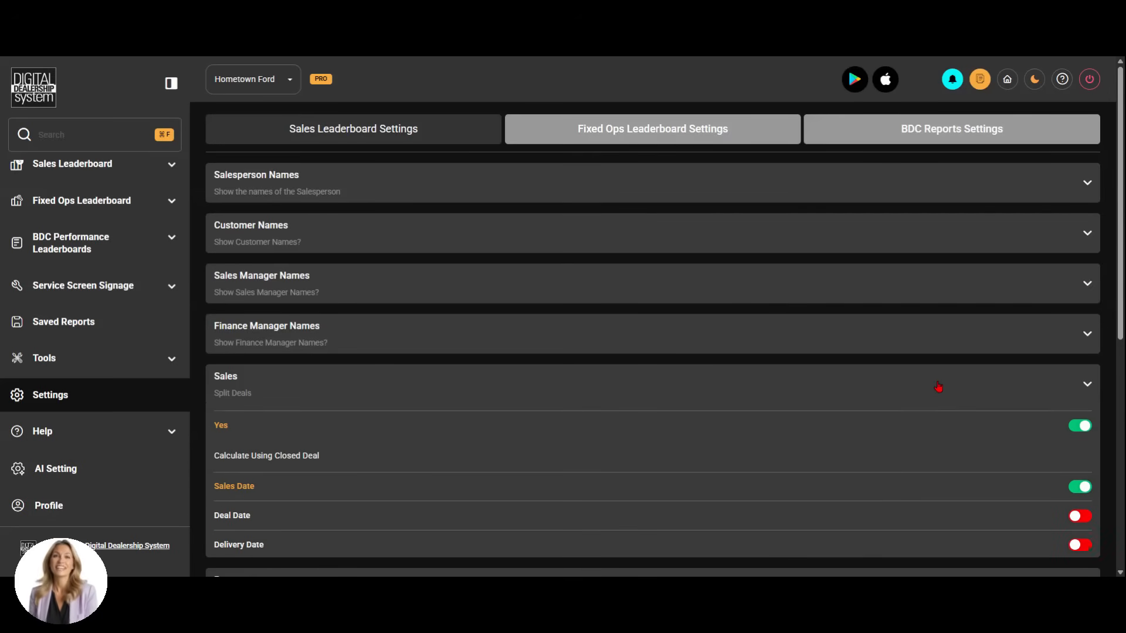